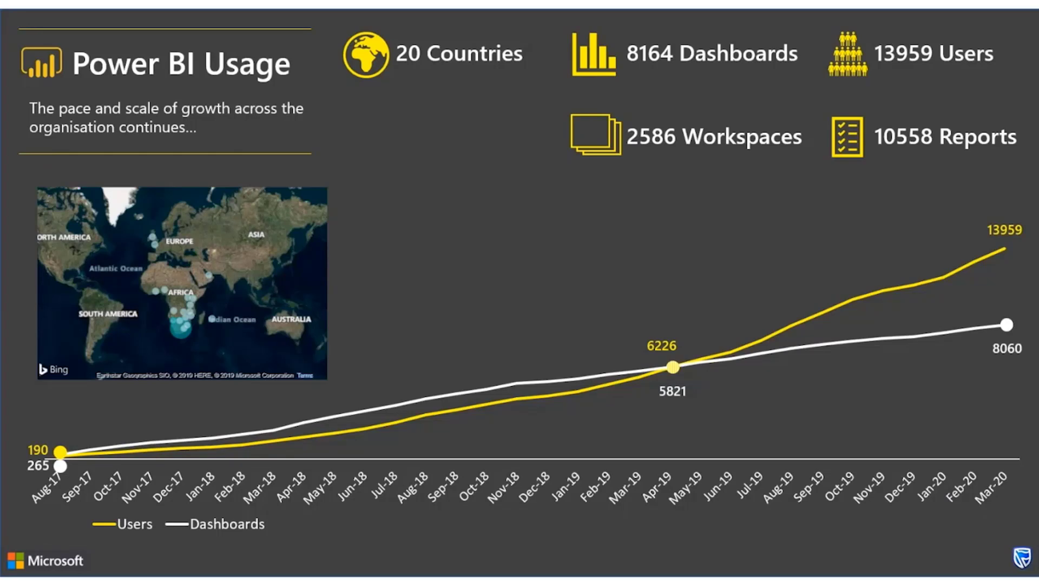
Step: Advance the slide show from Power BI Usage to the 'So what is BI+' slide
{"action": "key", "text": "Right"}
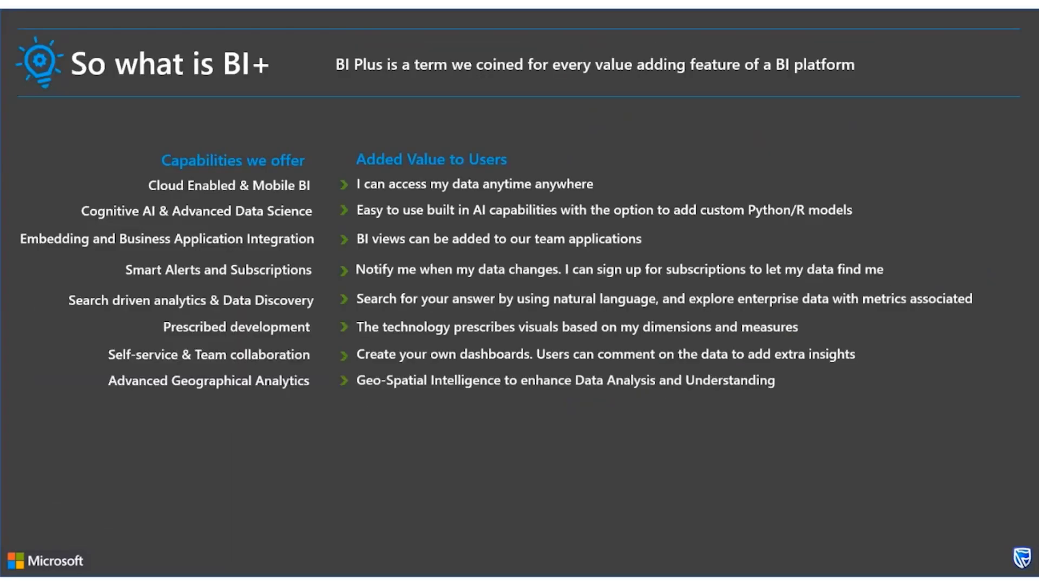
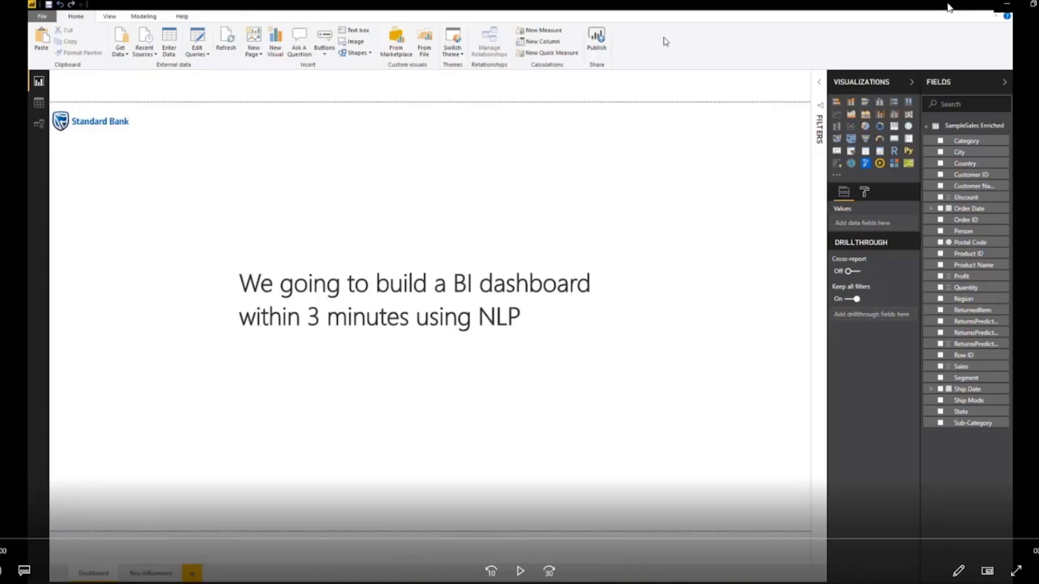
Step: Keep the 1.43M card from 'show me sales', shrink it and move it to the top centre
{"action": "key", "text": "space"}
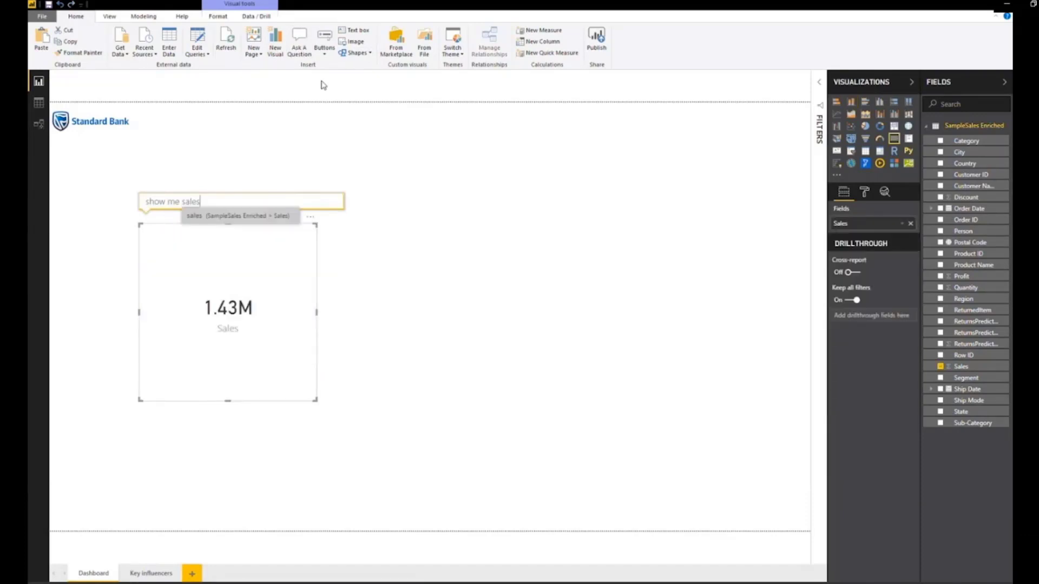
{"action": "left_click", "coordinate": [393, 389]}
{"action": "left_click", "coordinate": [294, 378]}
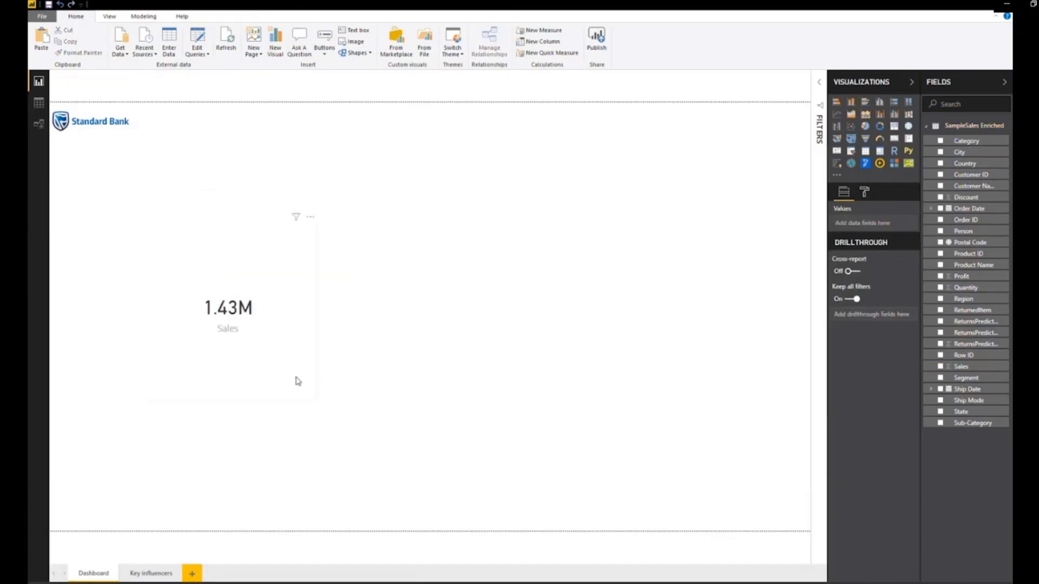
{"action": "left_click_drag", "start_coordinate": [315, 404], "coordinate": [231, 291]}
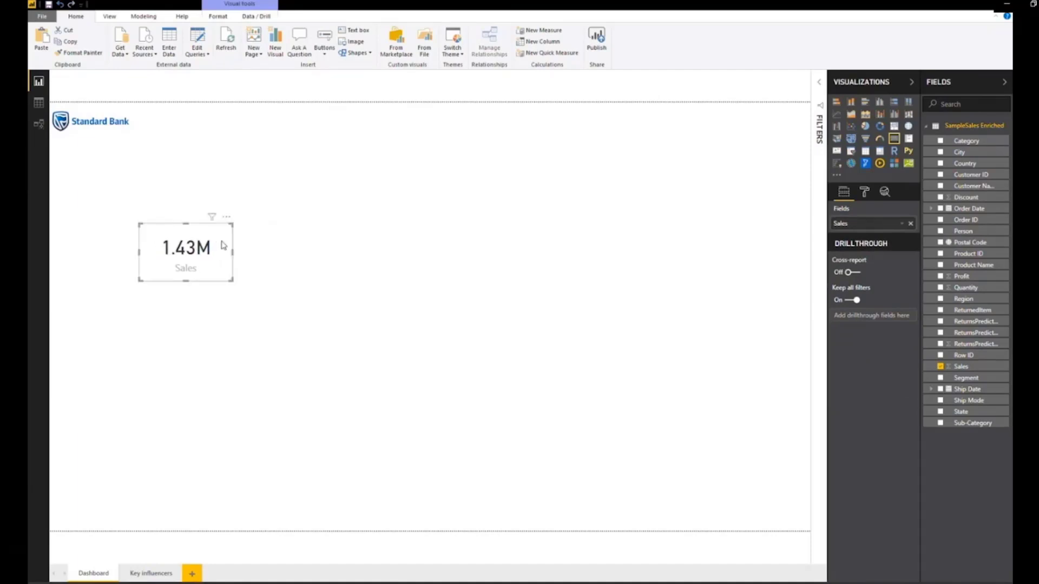
{"action": "mouse_move", "coordinate": [222, 229]}
{"action": "left_mouse_down"}
{"action": "mouse_move", "coordinate": [413, 111]}
{"action": "mouse_move", "coordinate": [395, 104]}
{"action": "left_mouse_up"}
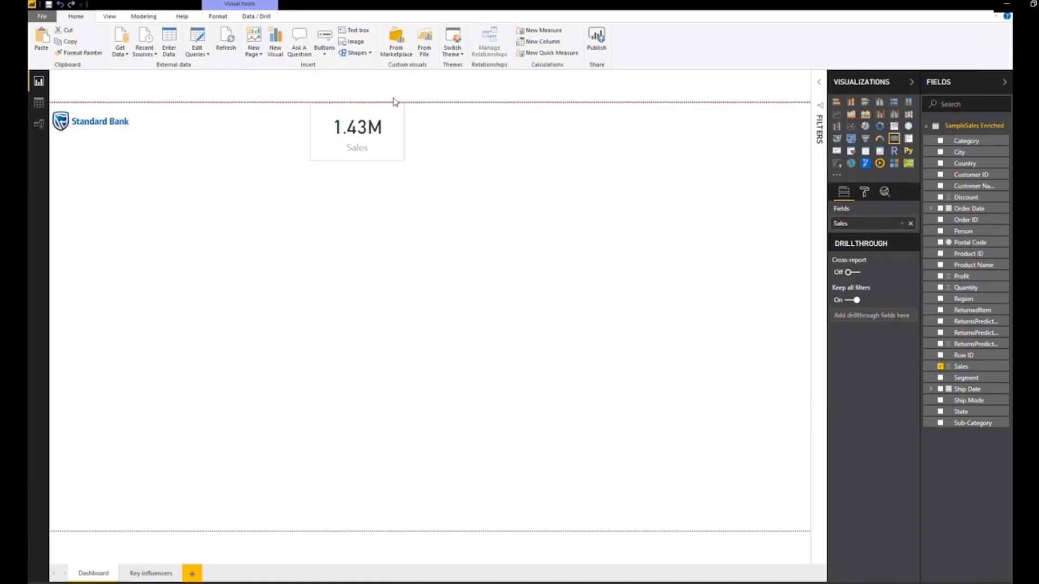
Step: Ask 'show me profit', then shrink and fine-tune the 165.80K card right of Sales
{"action": "left_click", "coordinate": [299, 41]}
{"action": "type", "text": "show"}
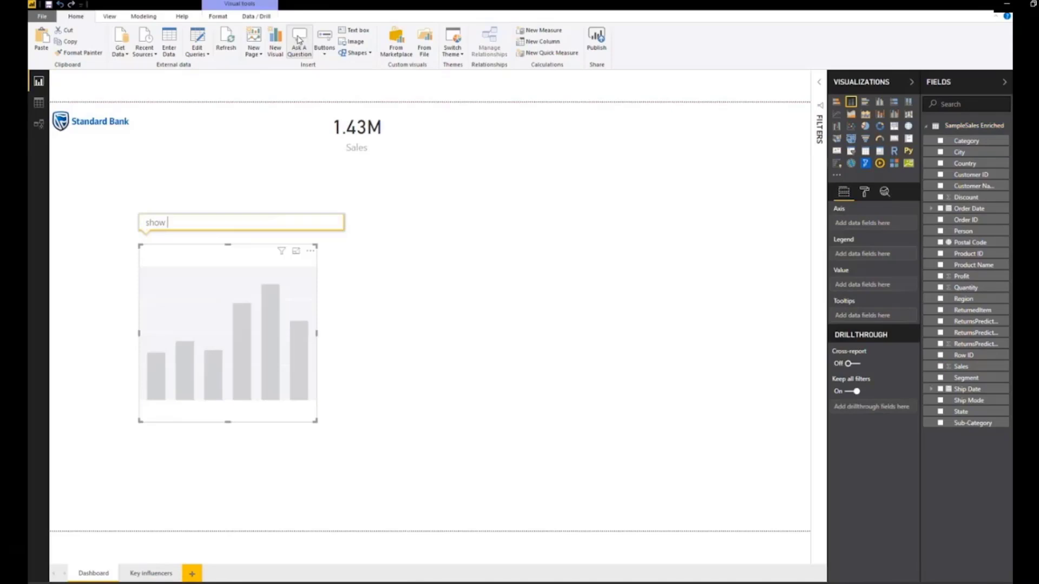
{"action": "type", "text": " me profit"}
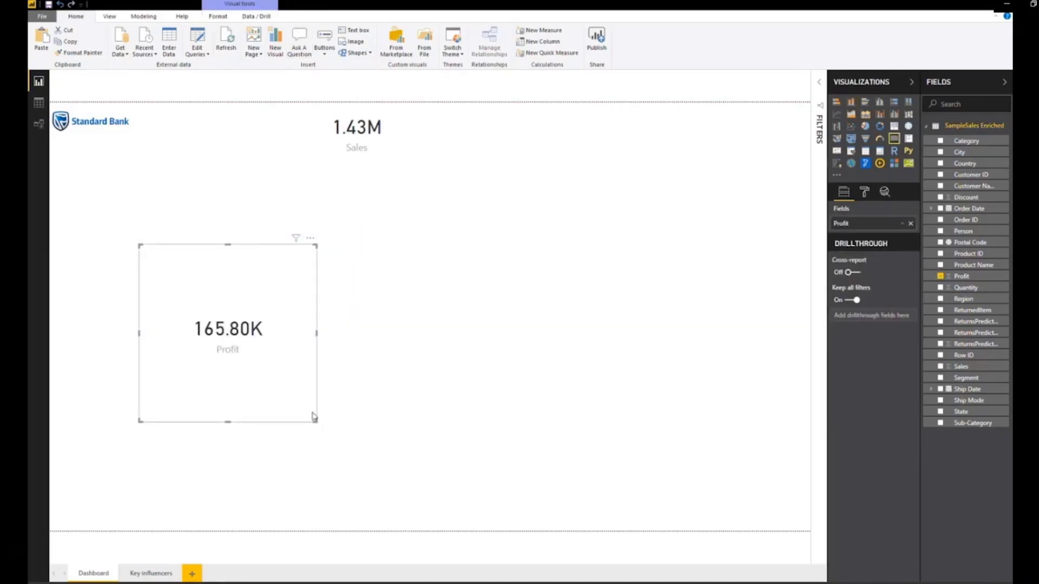
{"action": "left_click_drag", "start_coordinate": [317, 420], "coordinate": [309, 408]}
{"action": "mouse_move", "coordinate": [301, 368]}
{"action": "left_mouse_down"}
{"action": "mouse_move", "coordinate": [262, 288]}
{"action": "mouse_move", "coordinate": [526, 101]}
{"action": "mouse_move", "coordinate": [559, 104]}
{"action": "left_mouse_up"}
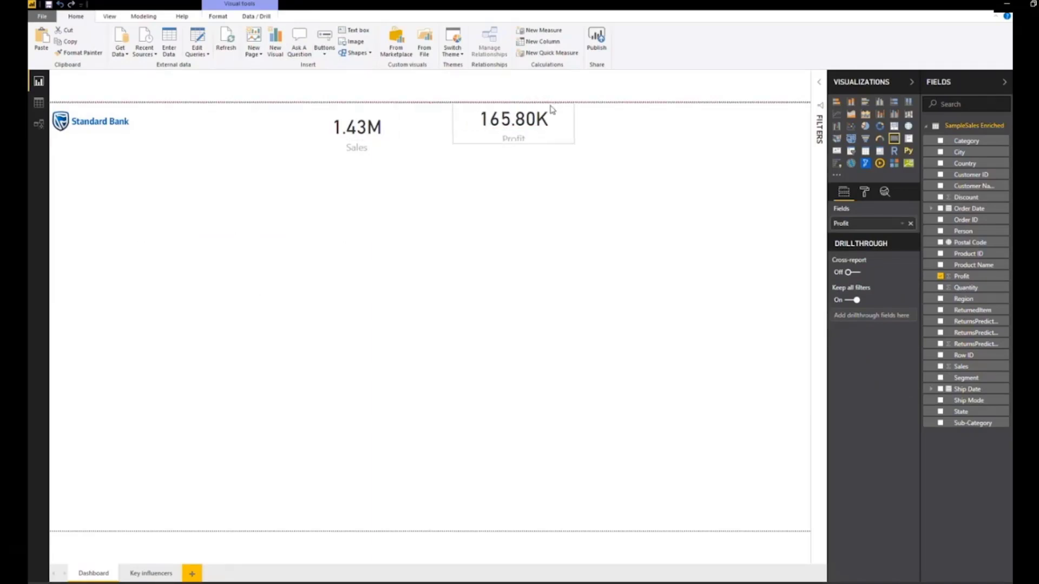
{"action": "left_click", "coordinate": [544, 239]}
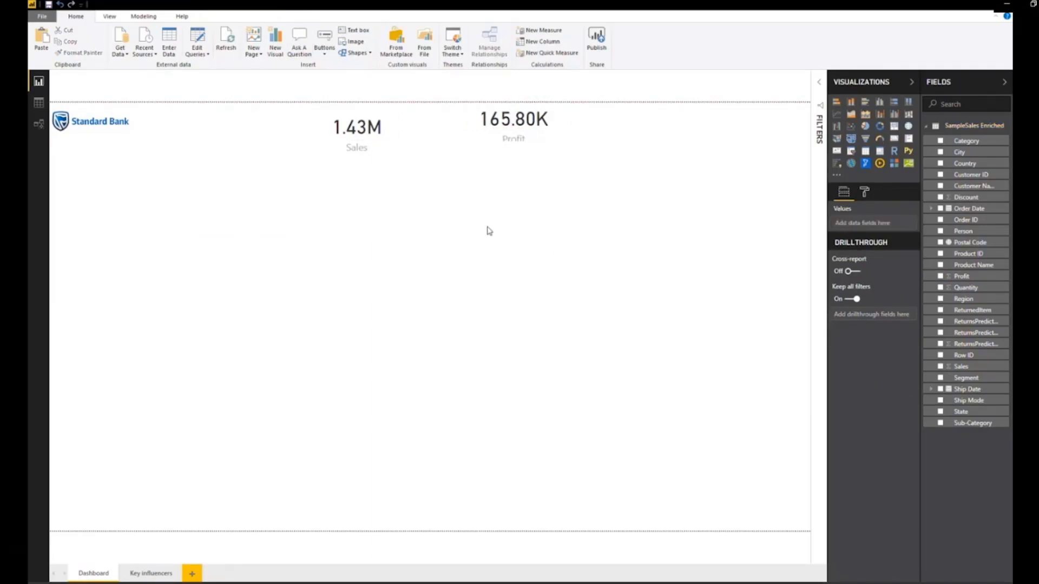
{"action": "left_click", "coordinate": [531, 135]}
{"action": "left_click_drag", "start_coordinate": [573, 146], "coordinate": [577, 157]}
{"action": "left_click", "coordinate": [583, 195]}
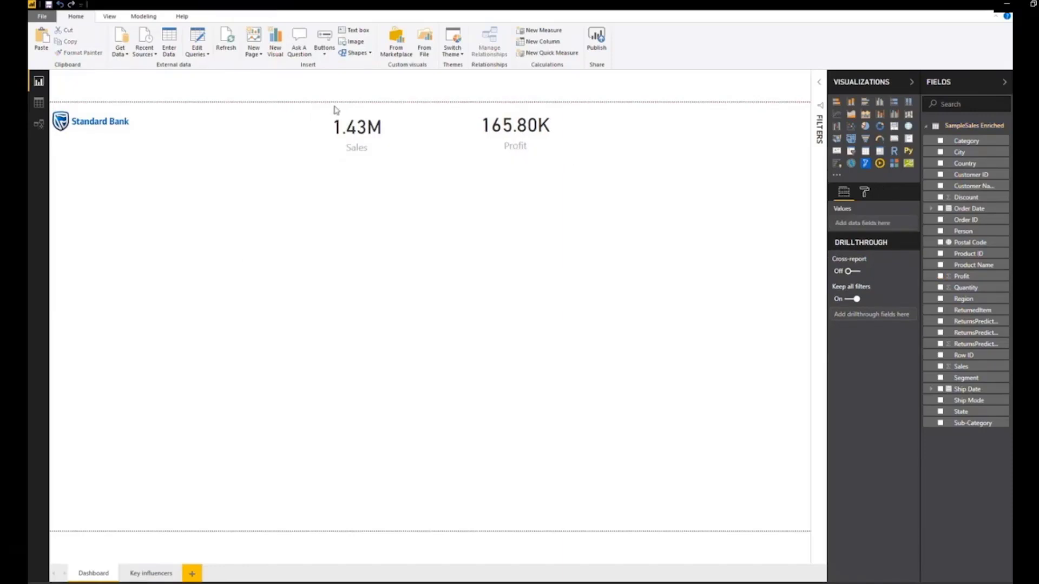
Step: Ask 'show me the count of products' and place the shrunk 1771 card top right
{"action": "left_click", "coordinate": [302, 51]}
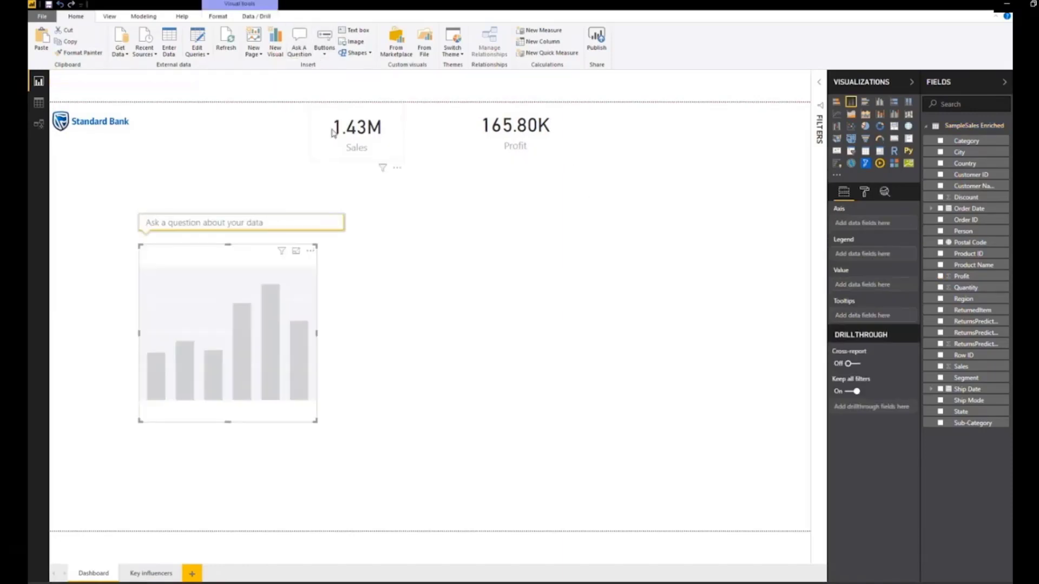
{"action": "type", "text": "show me "}
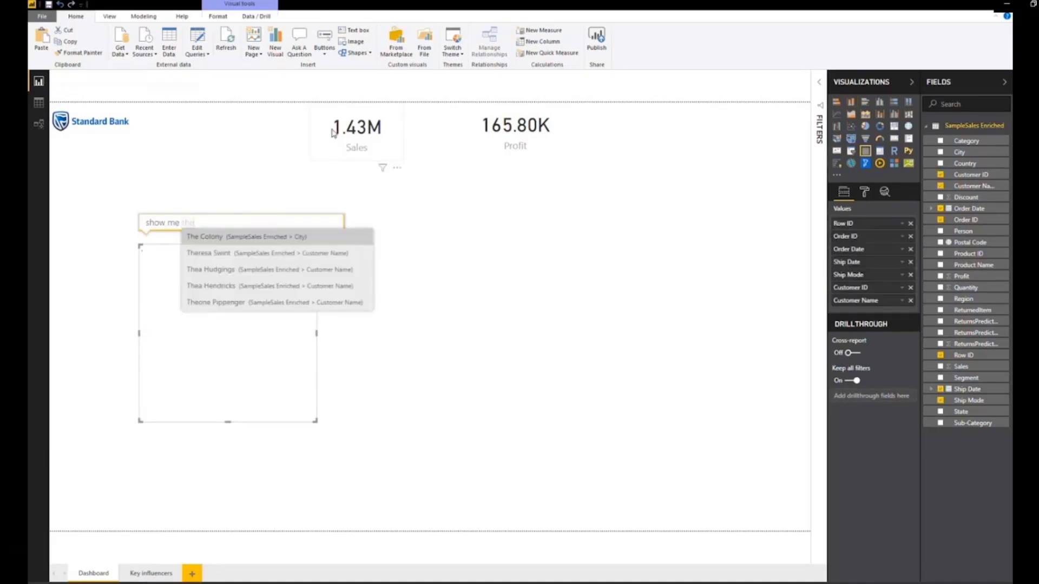
{"action": "type", "text": "the count "}
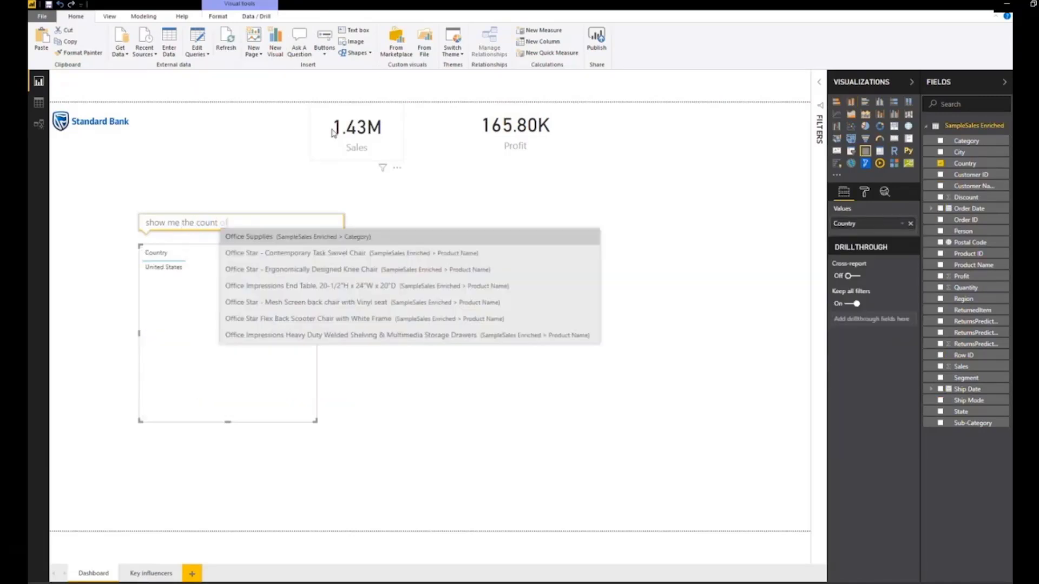
{"action": "type", "text": "of produc"}
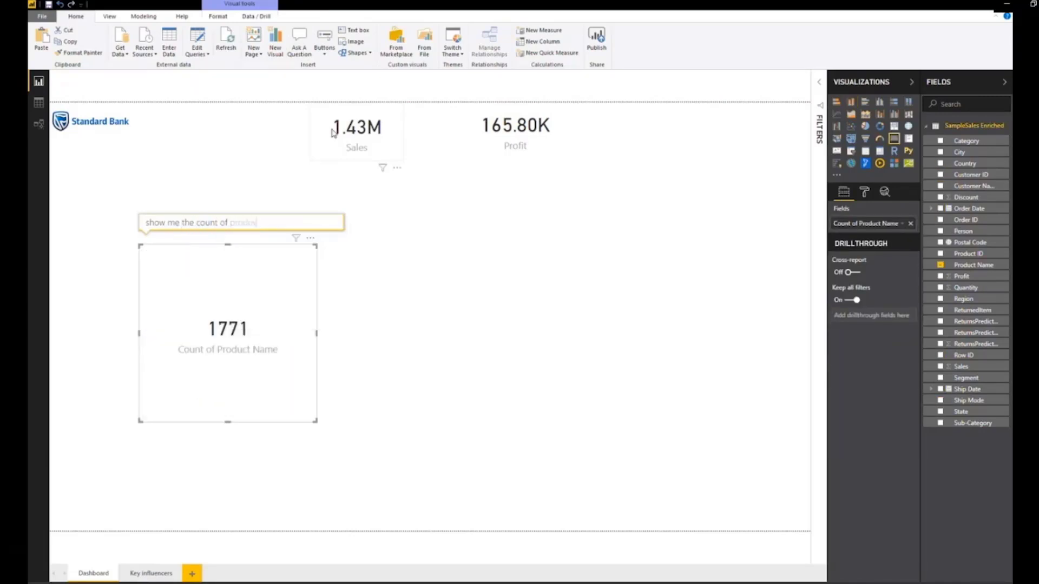
{"action": "type", "text": "ts"}
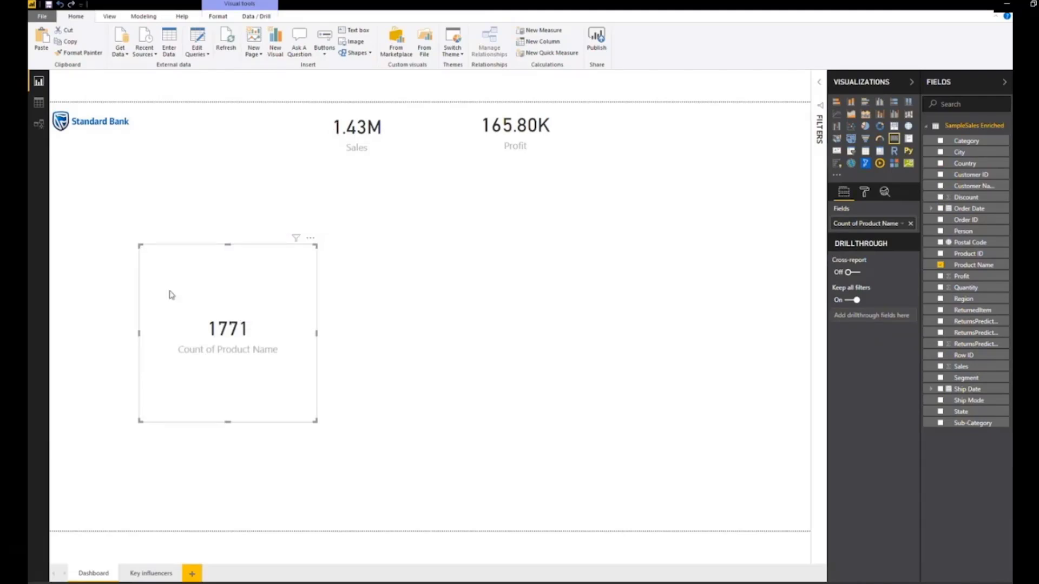
{"action": "left_click_drag", "start_coordinate": [318, 422], "coordinate": [310, 394]}
{"action": "mouse_move", "coordinate": [295, 360]}
{"action": "left_mouse_down"}
{"action": "mouse_move", "coordinate": [287, 297]}
{"action": "mouse_move", "coordinate": [773, 120]}
{"action": "left_mouse_up"}
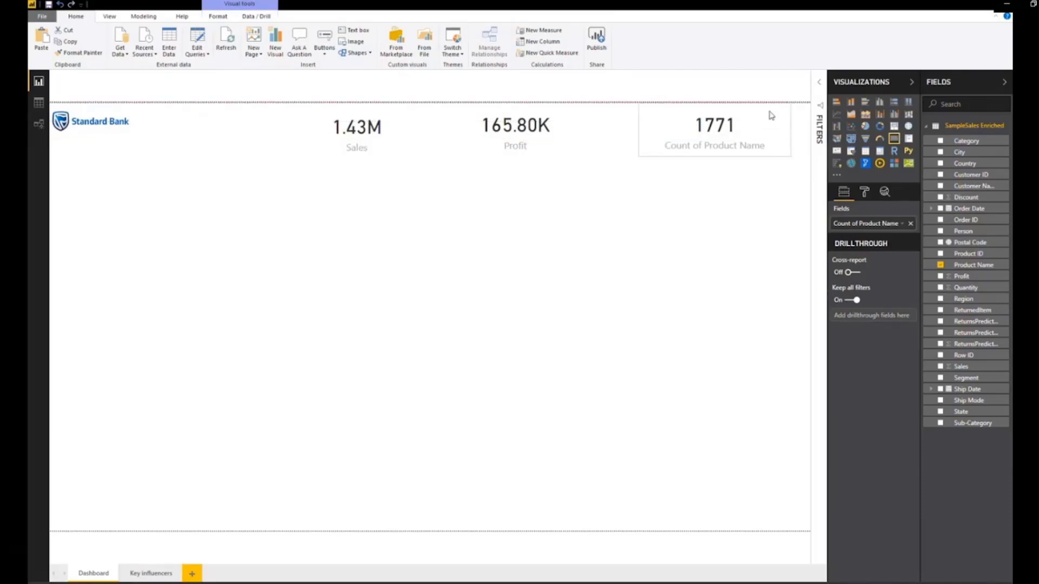
{"action": "left_click", "coordinate": [493, 161]}
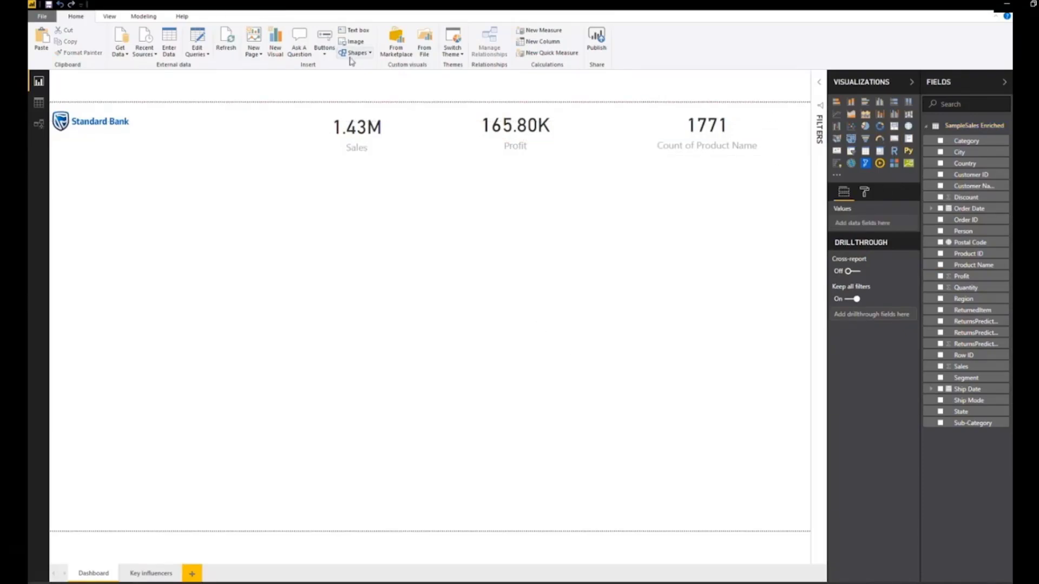
Step: Ask 'show me the profit by top 3 person', then widen the bar chart under the logo
{"action": "left_click", "coordinate": [275, 41]}
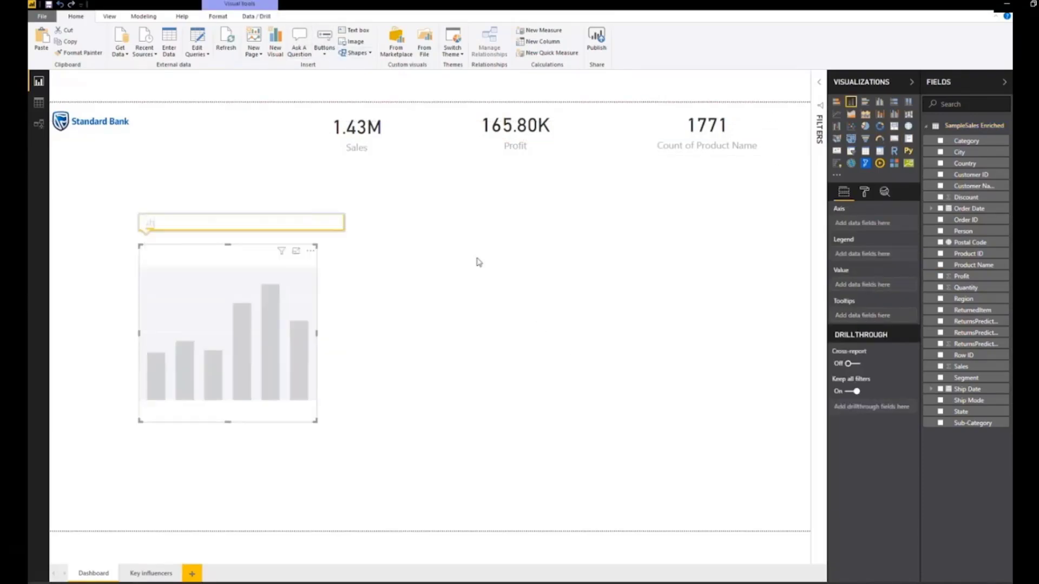
{"action": "type", "text": "show me"}
{"action": "type", "text": " theprofit by top 3 pers"}
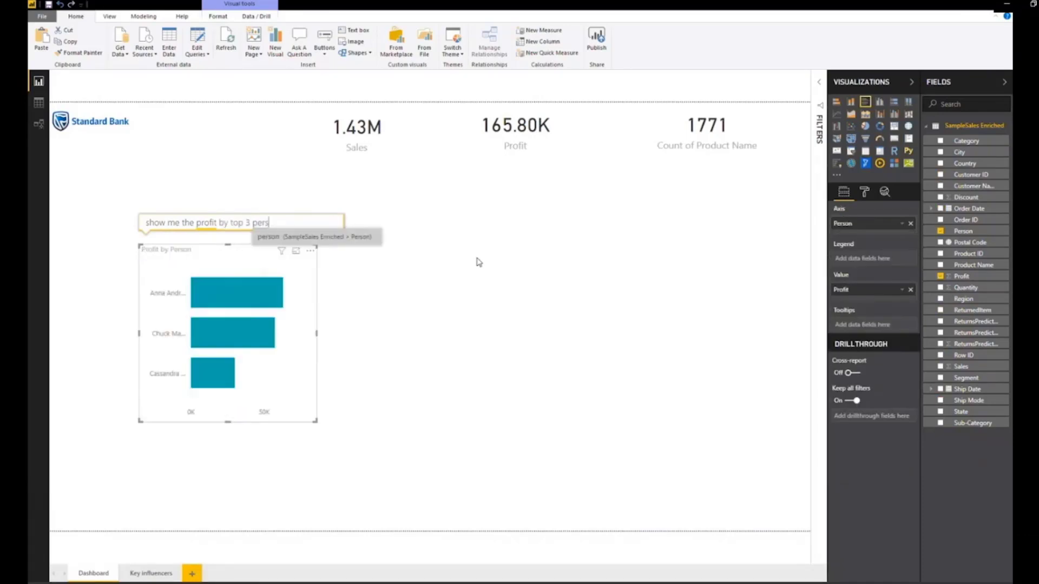
{"action": "type", "text": "on"}
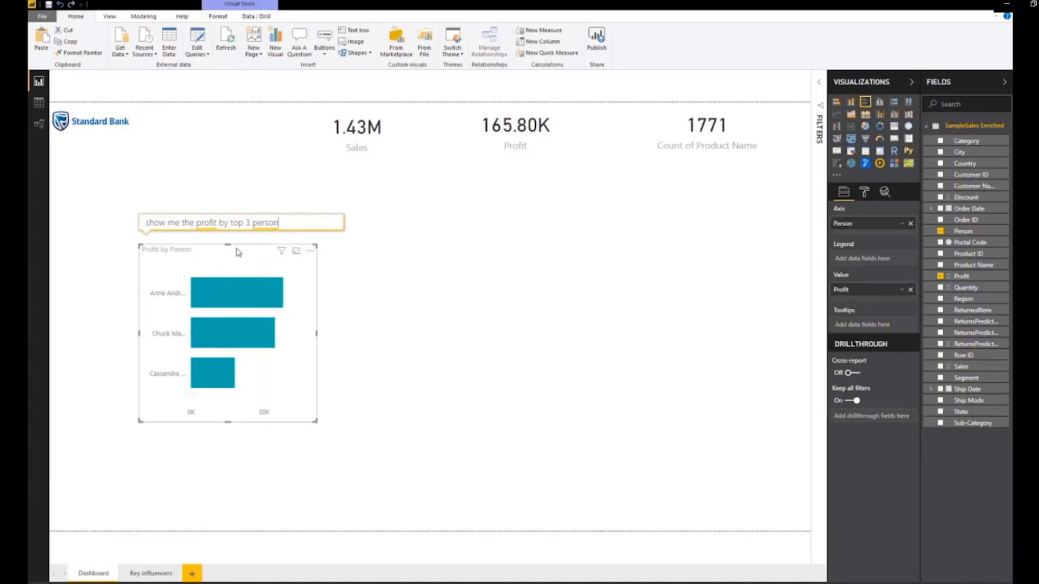
{"action": "left_click_drag", "start_coordinate": [234, 250], "coordinate": [142, 171]}
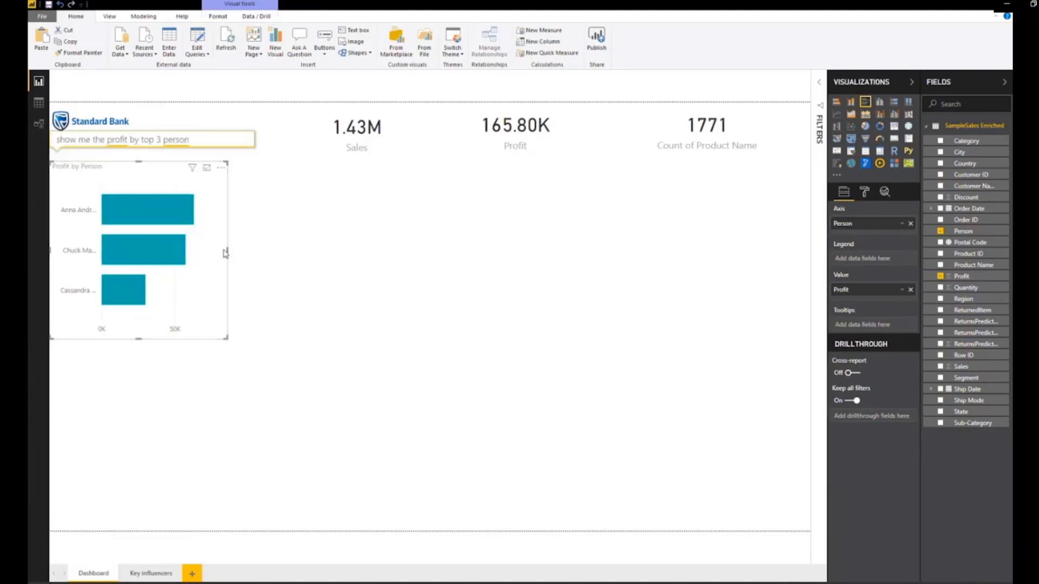
{"action": "left_click_drag", "start_coordinate": [232, 251], "coordinate": [282, 254]}
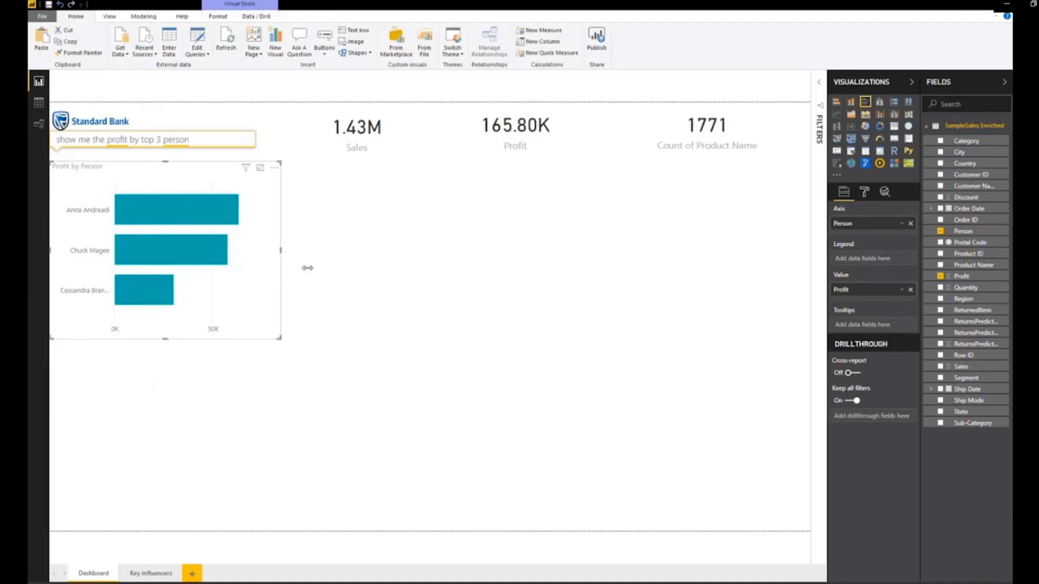
{"action": "left_click", "coordinate": [353, 89]}
Step: Ask 'show me the sales by year using a line' and widen the resulting line chart
{"action": "left_click", "coordinate": [299, 41]}
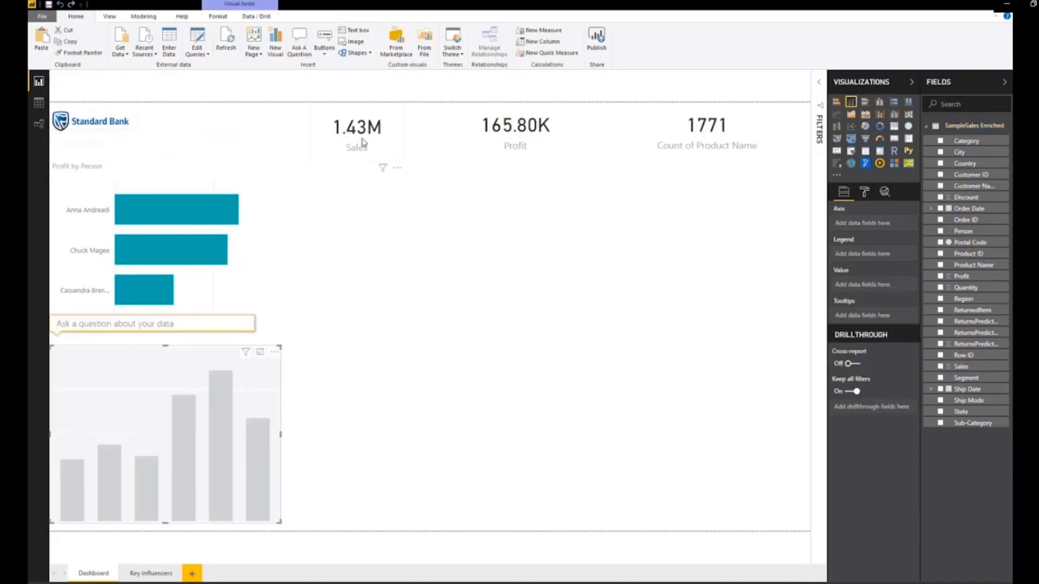
{"action": "type", "text": "show "}
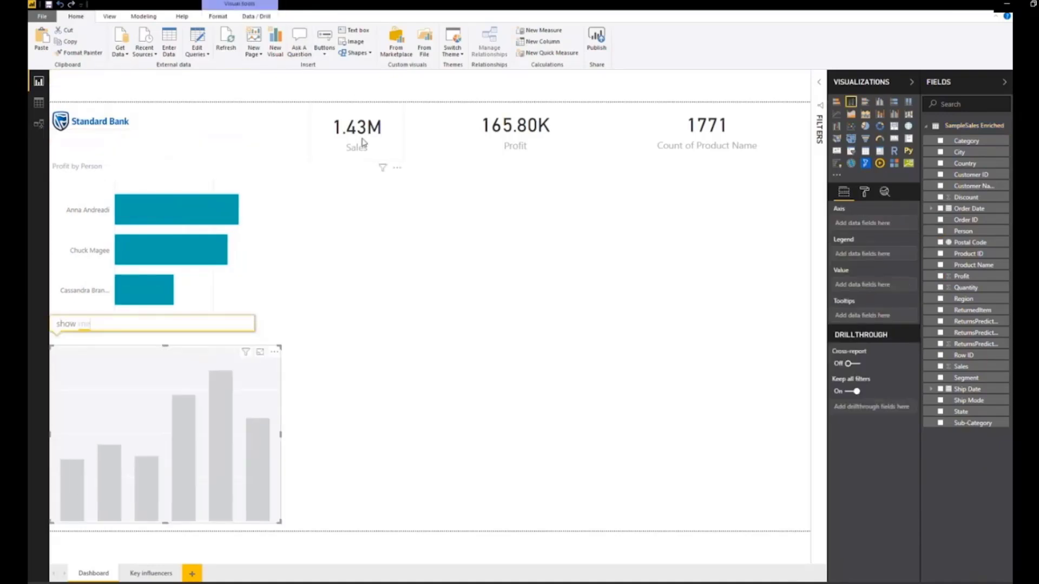
{"action": "type", "text": "me the sales"}
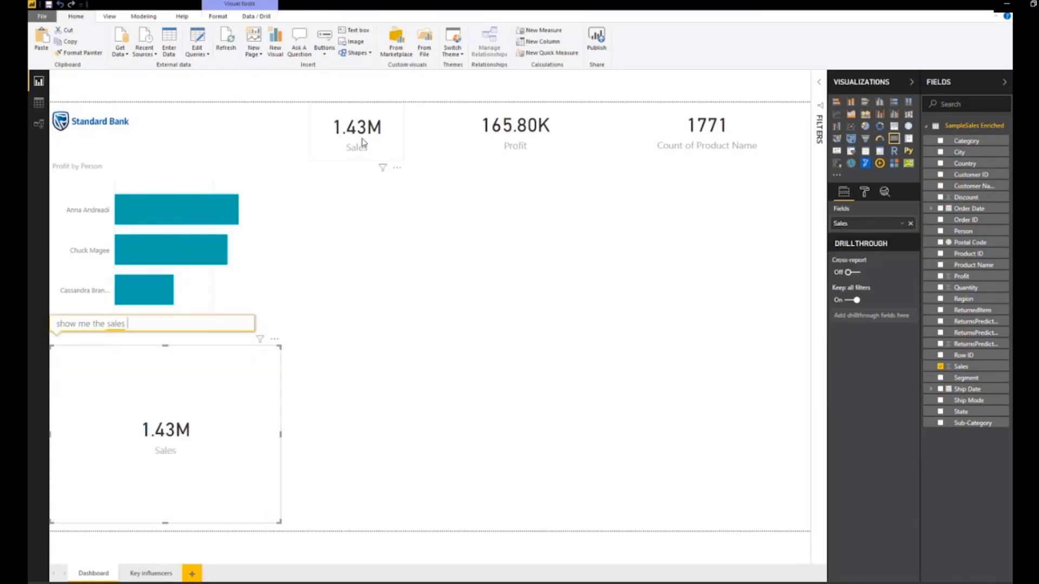
{"action": "type", "text": " by year"}
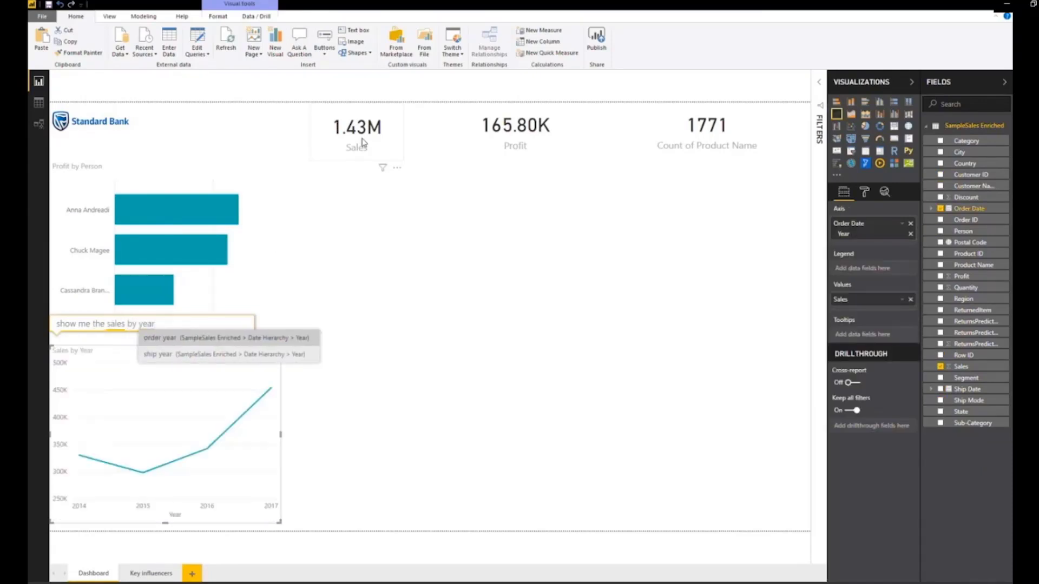
{"action": "type", "text": " using a li"}
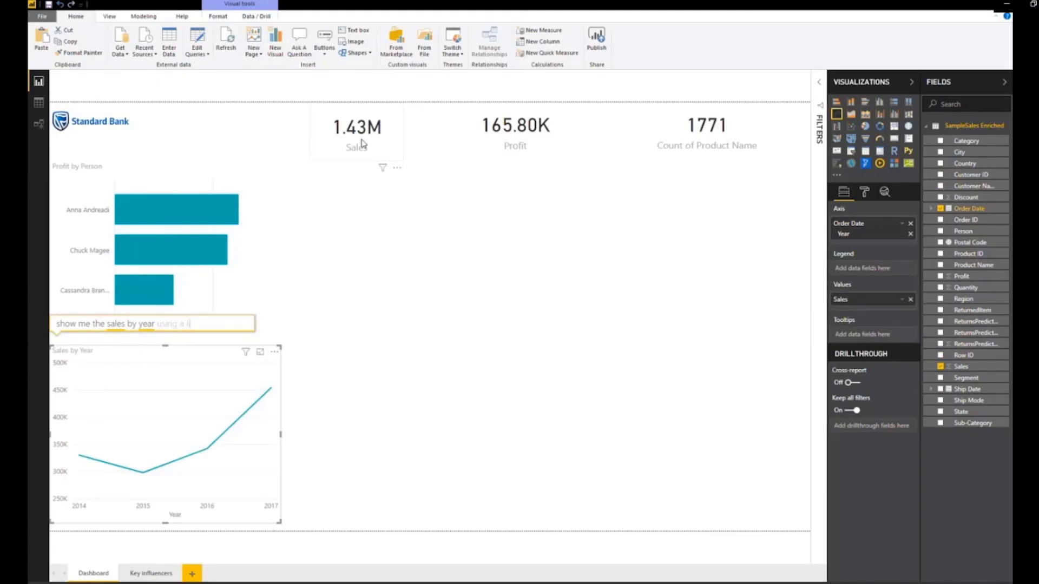
{"action": "type", "text": "ne"}
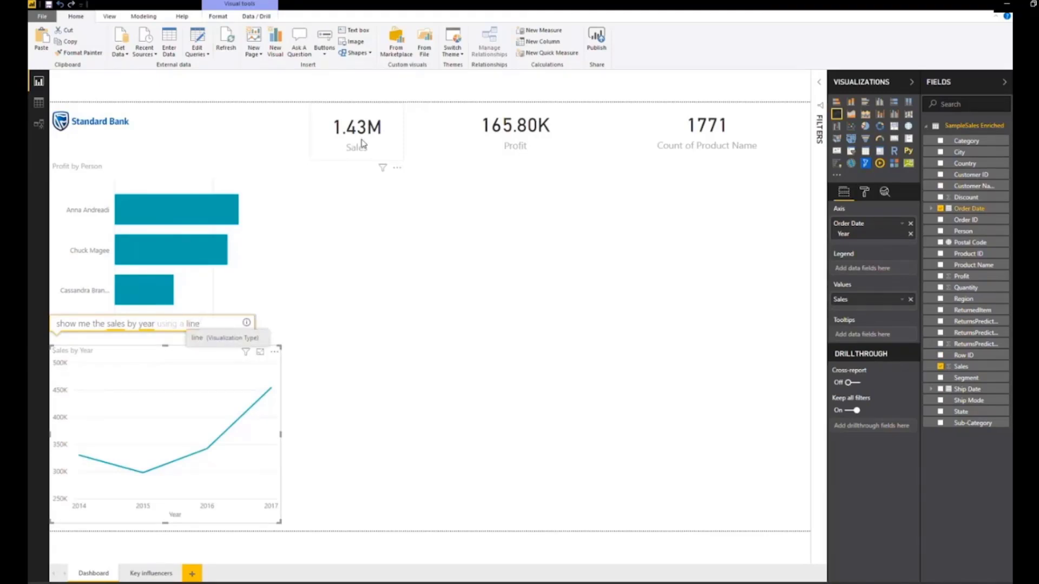
{"action": "key", "text": "Return"}
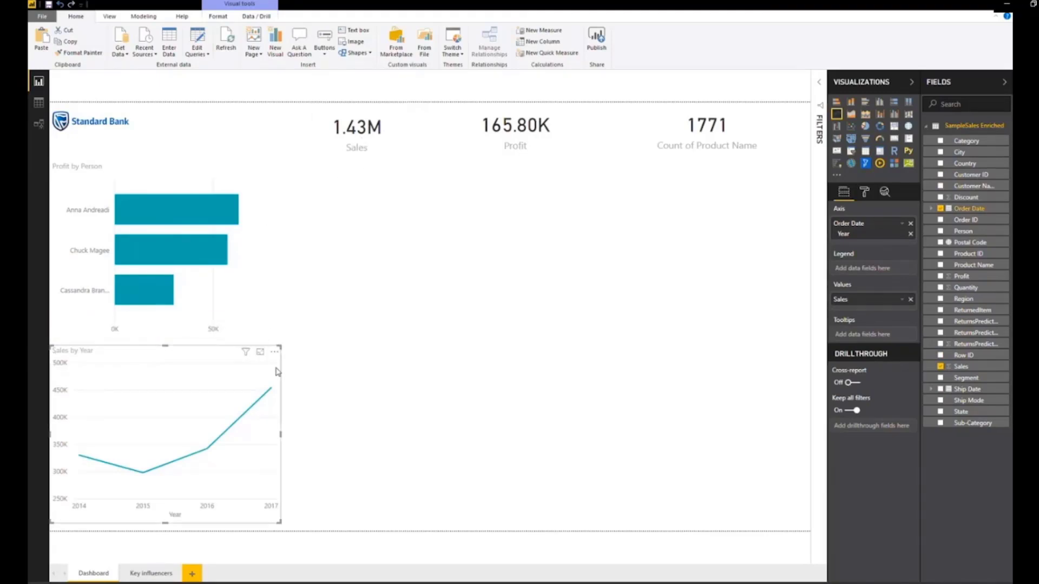
{"action": "left_click_drag", "start_coordinate": [281, 433], "coordinate": [318, 442]}
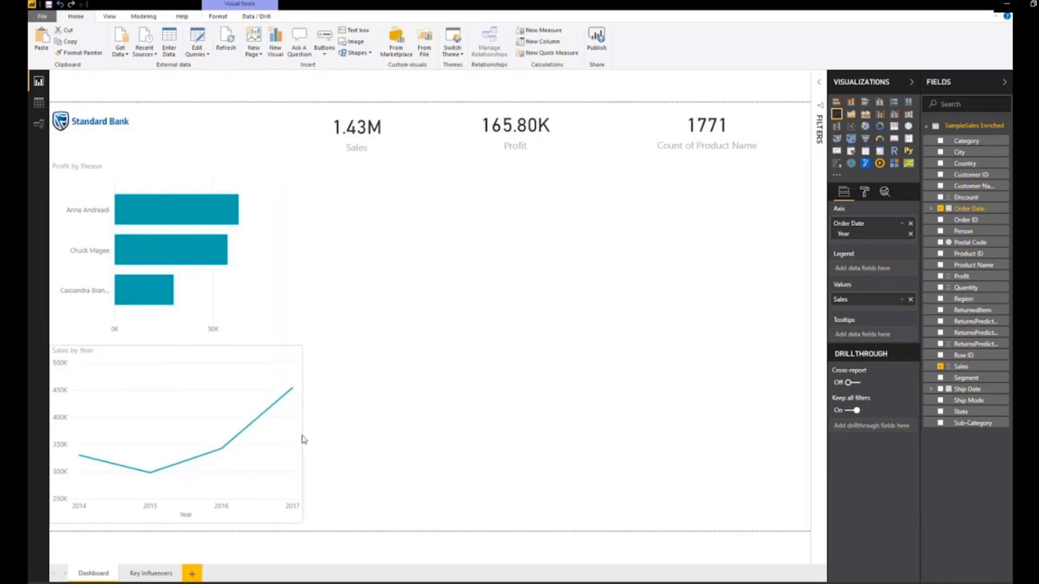
Step: Widen the Profit by Person bar chart to match the line chart
{"action": "left_click", "coordinate": [276, 272]}
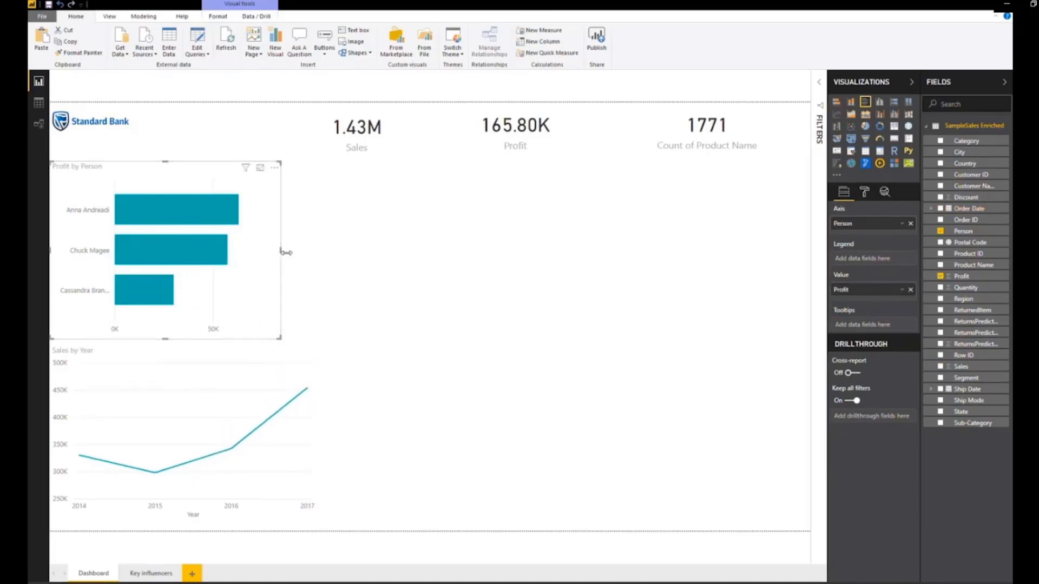
{"action": "left_click_drag", "start_coordinate": [282, 257], "coordinate": [317, 259]}
{"action": "left_click", "coordinate": [375, 260]}
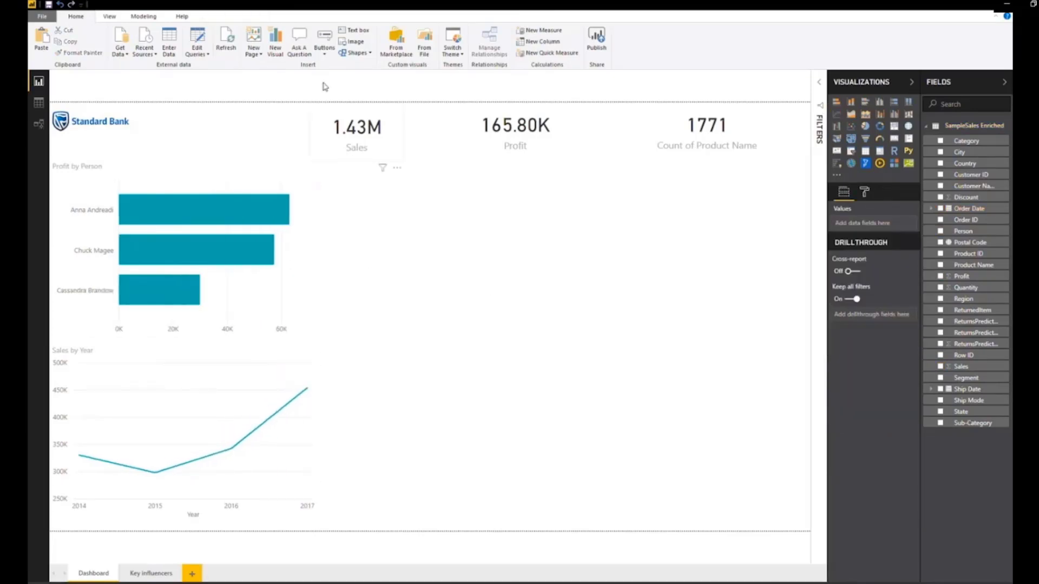
Step: Ask 'show me sales by postal' and align the map on the right below the cards
{"action": "left_click", "coordinate": [300, 45]}
{"action": "type", "text": "show"}
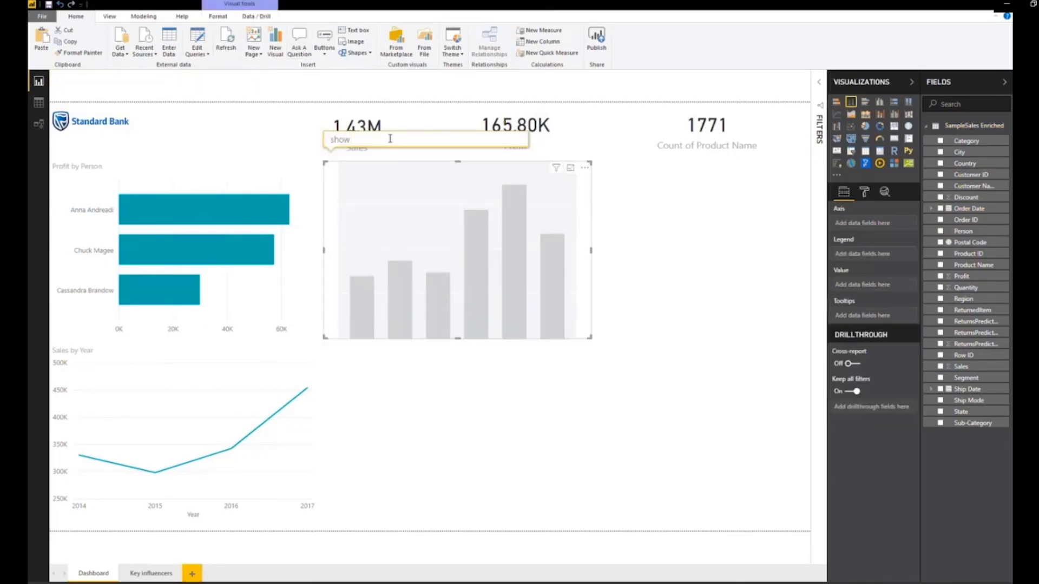
{"action": "type", "text": " me sales "}
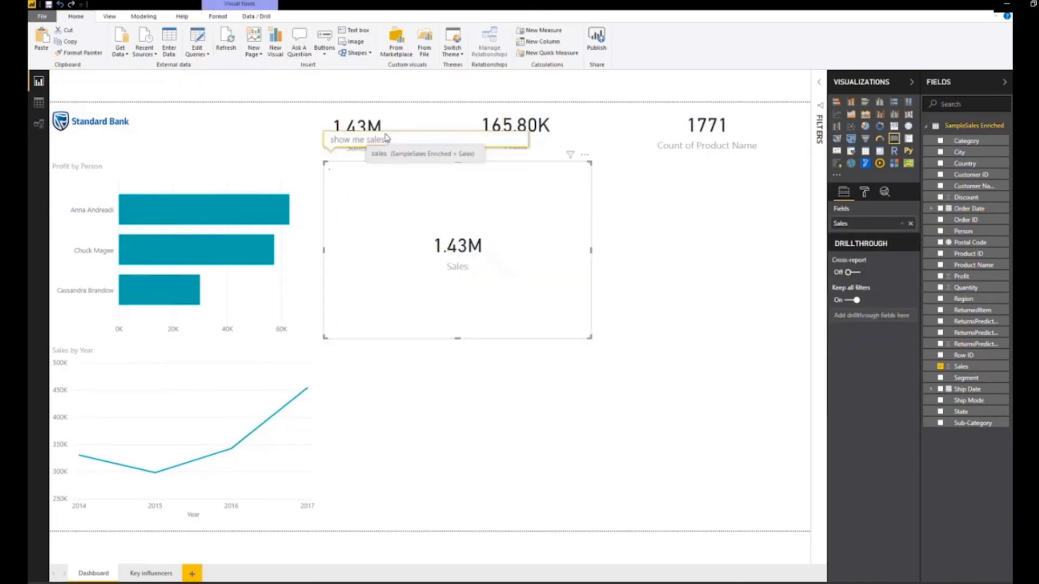
{"action": "type", "text": "by posta"}
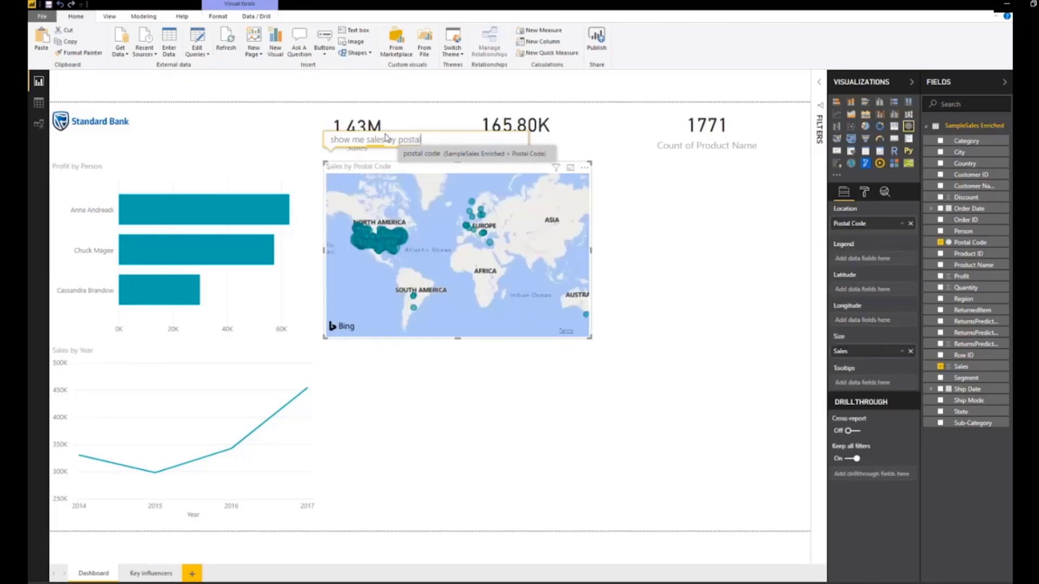
{"action": "type", "text": "l"}
{"action": "key", "text": "Return"}
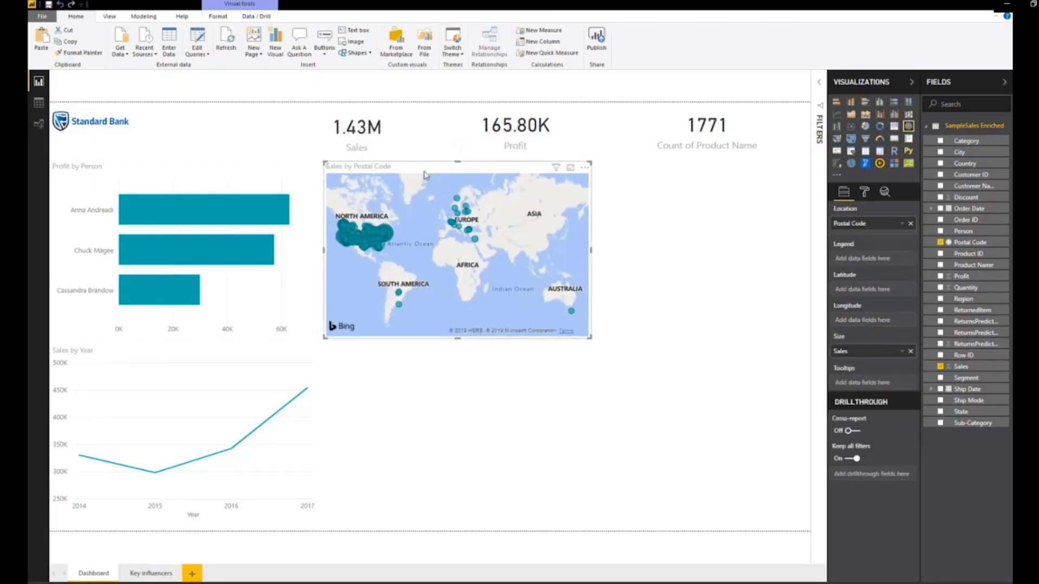
{"action": "left_click_drag", "start_coordinate": [423, 168], "coordinate": [644, 163]}
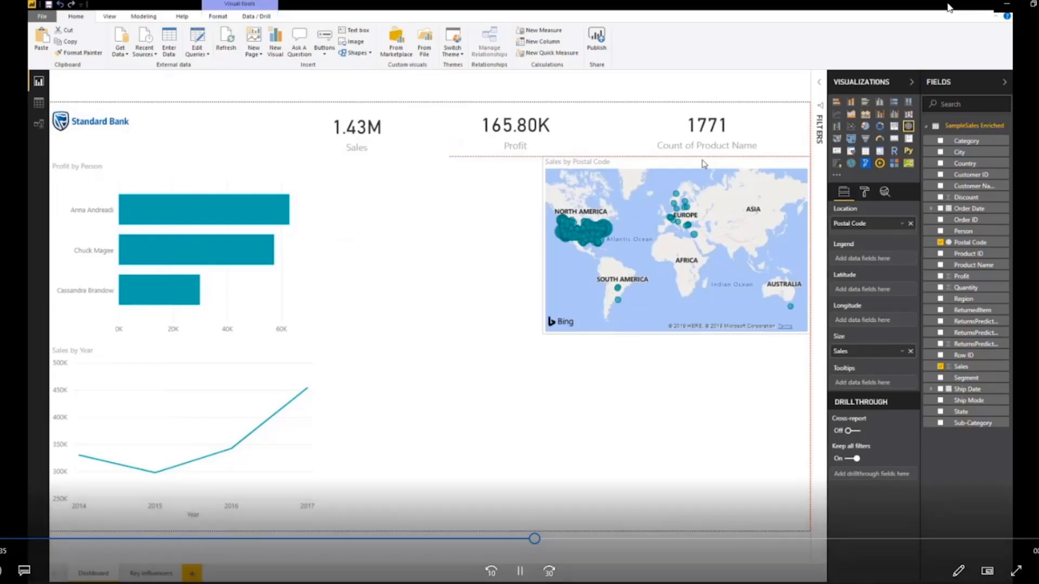
{"action": "left_click_drag", "start_coordinate": [702, 166], "coordinate": [703, 171]}
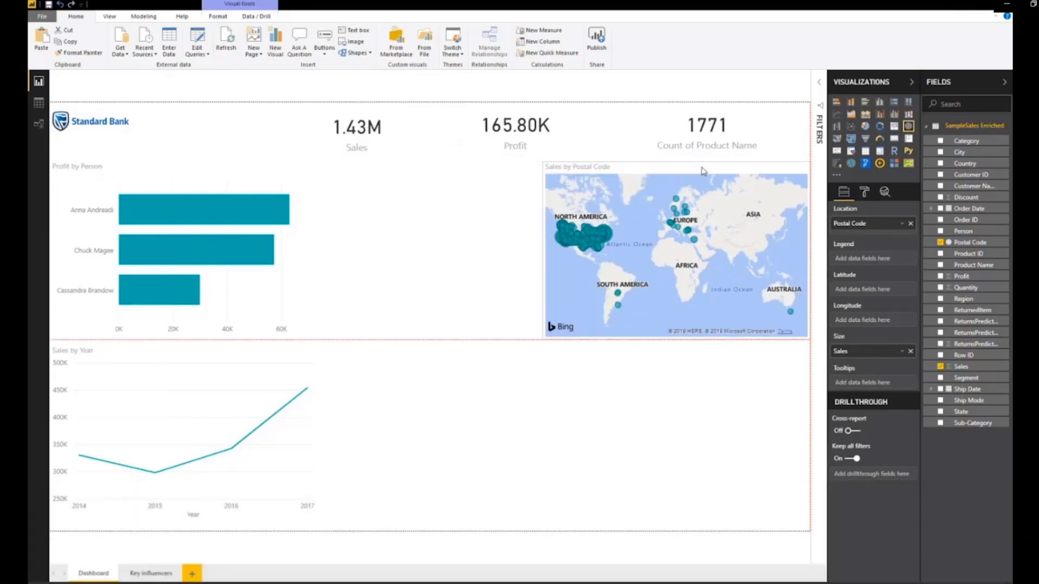
Step: Keep the Count of Product Name by State chart and move it under the map
{"action": "left_click", "coordinate": [652, 408]}
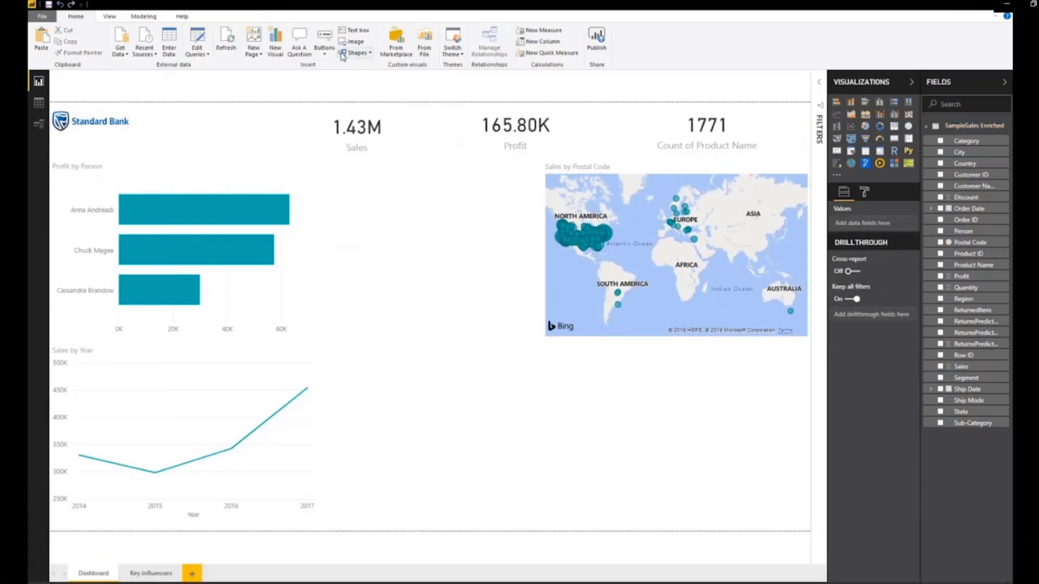
{"action": "left_click", "coordinate": [302, 47]}
{"action": "type", "text": "show"}
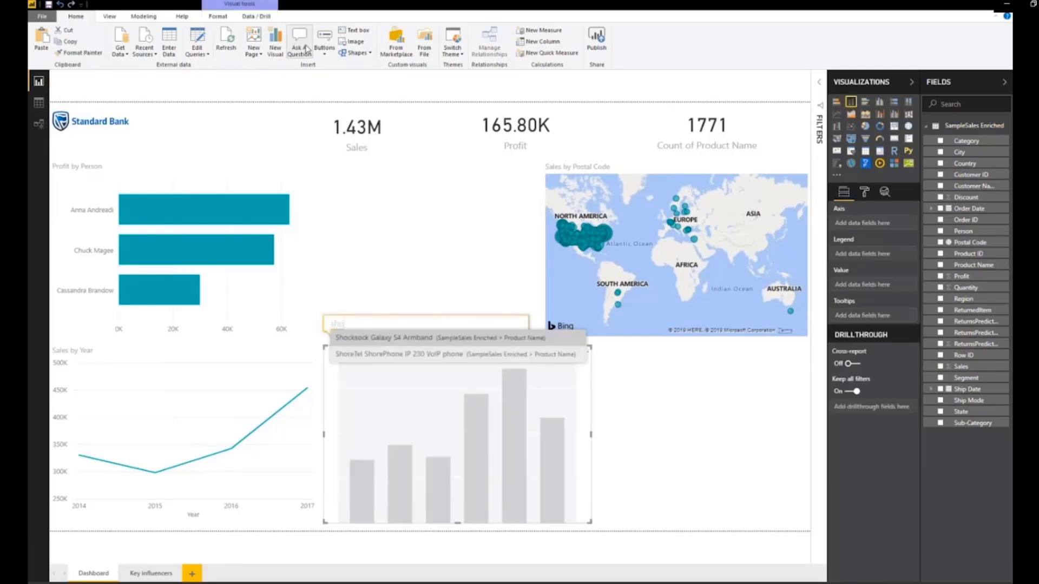
{"action": "type", "text": " me the"}
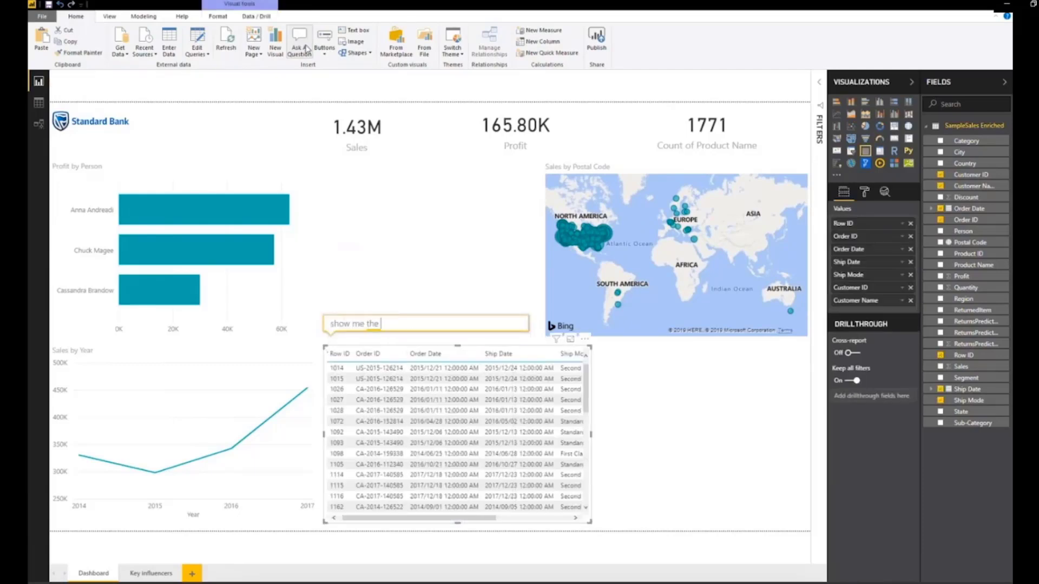
{"action": "type", "text": " count o"}
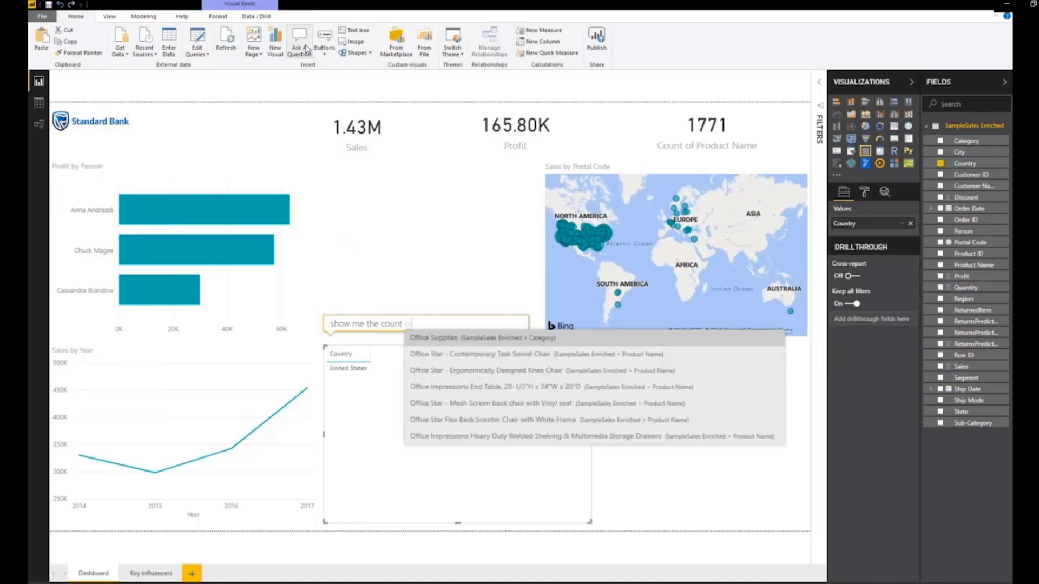
{"action": "type", "text": "f p"}
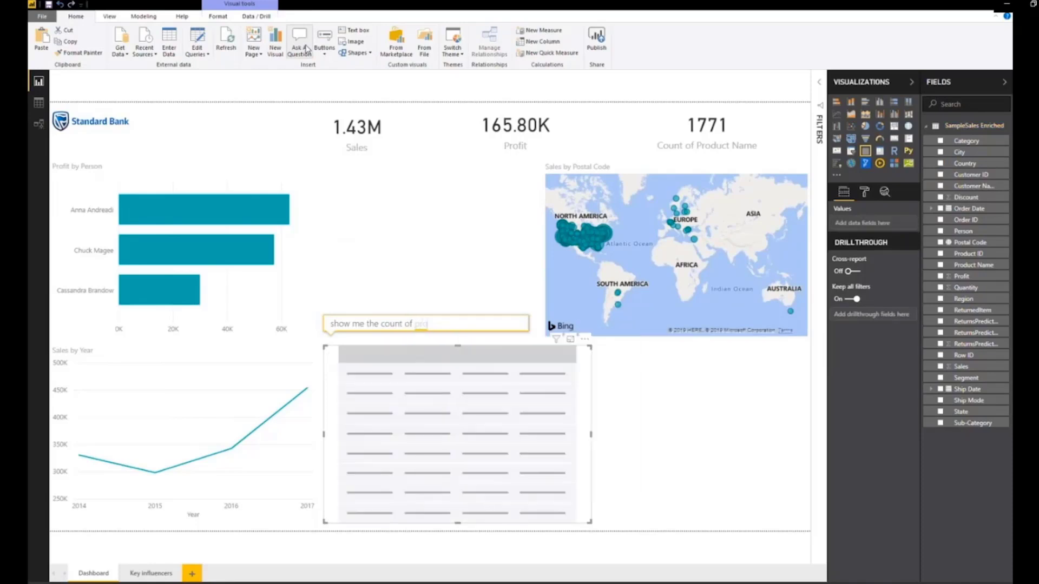
{"action": "type", "text": "roducts "}
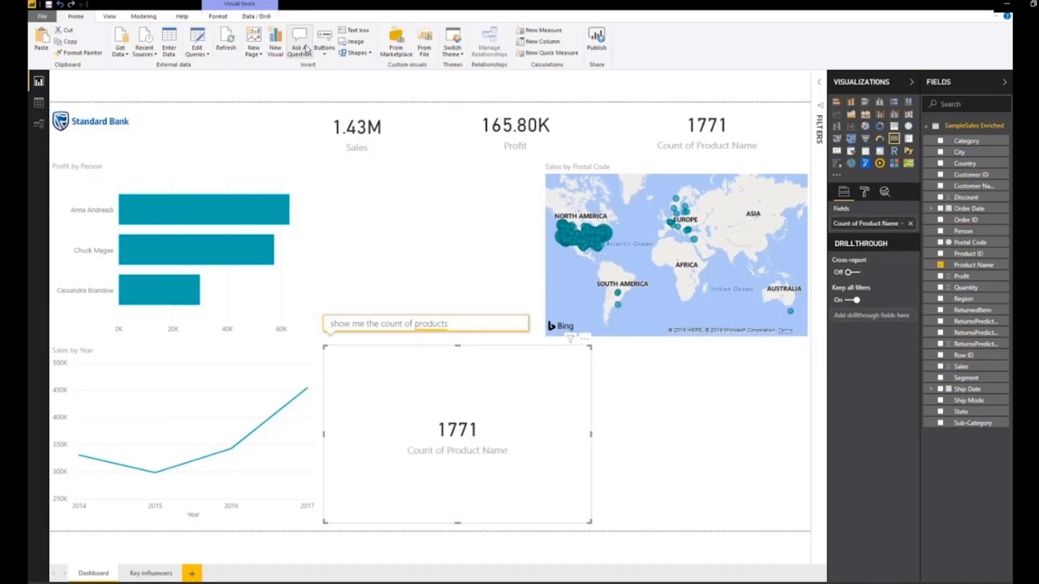
{"action": "type", "text": "by "}
{"action": "type", "text": "state"}
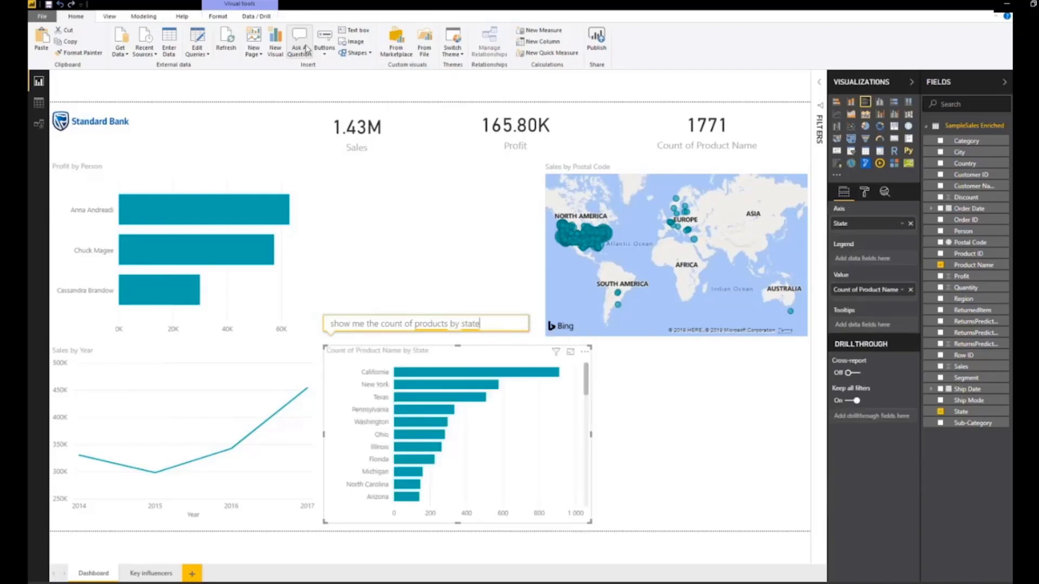
{"action": "key", "text": "Return"}
{"action": "left_click_drag", "start_coordinate": [429, 350], "coordinate": [649, 360]}
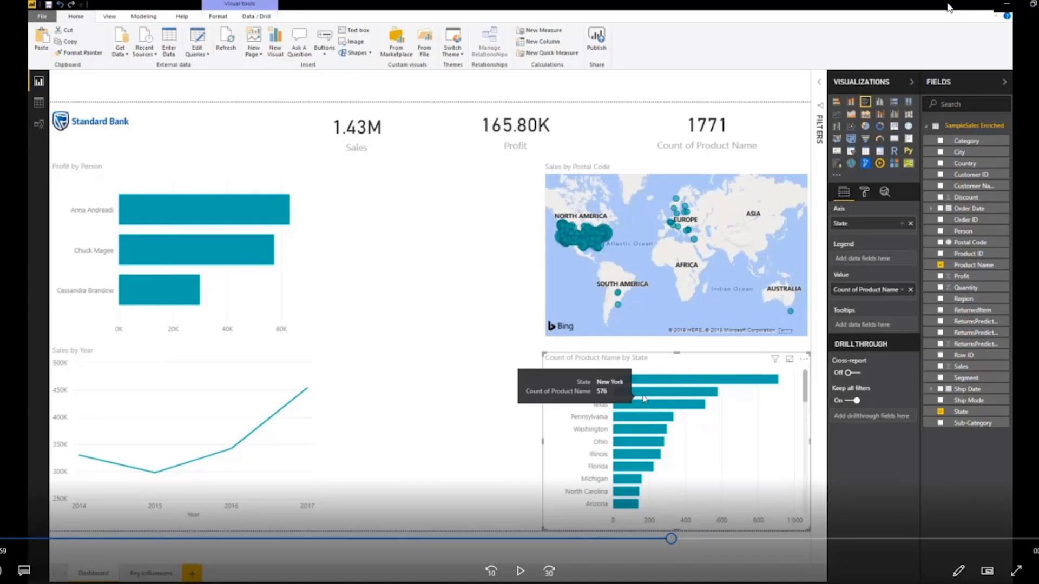
Step: Run 'Find where this distribution is different' on the state chart; add the Corporate chart bottom middle
{"action": "right_click", "coordinate": [644, 396]}
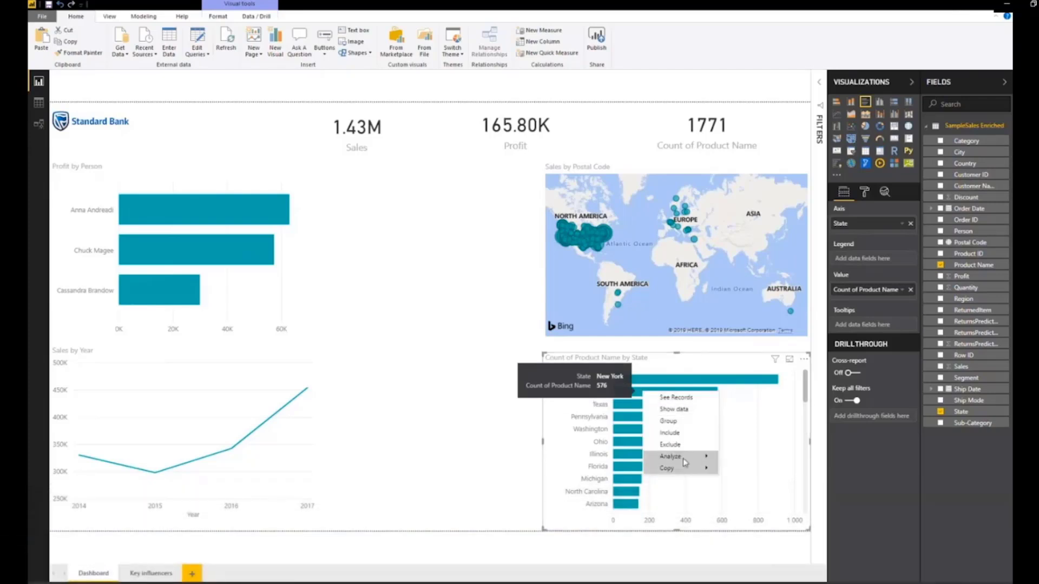
{"action": "mouse_move", "coordinate": [674, 457]}
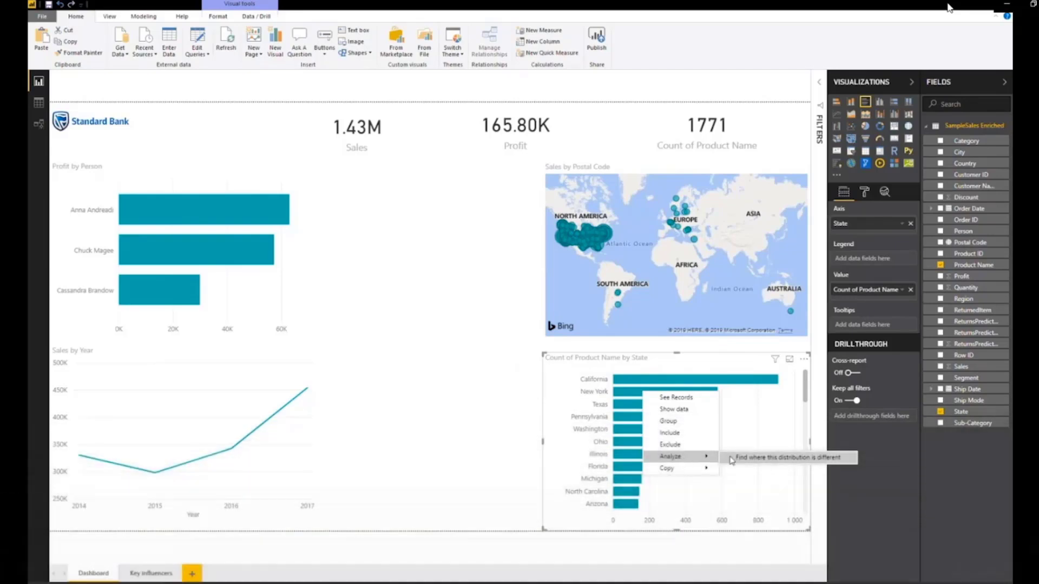
{"action": "left_click", "coordinate": [768, 459]}
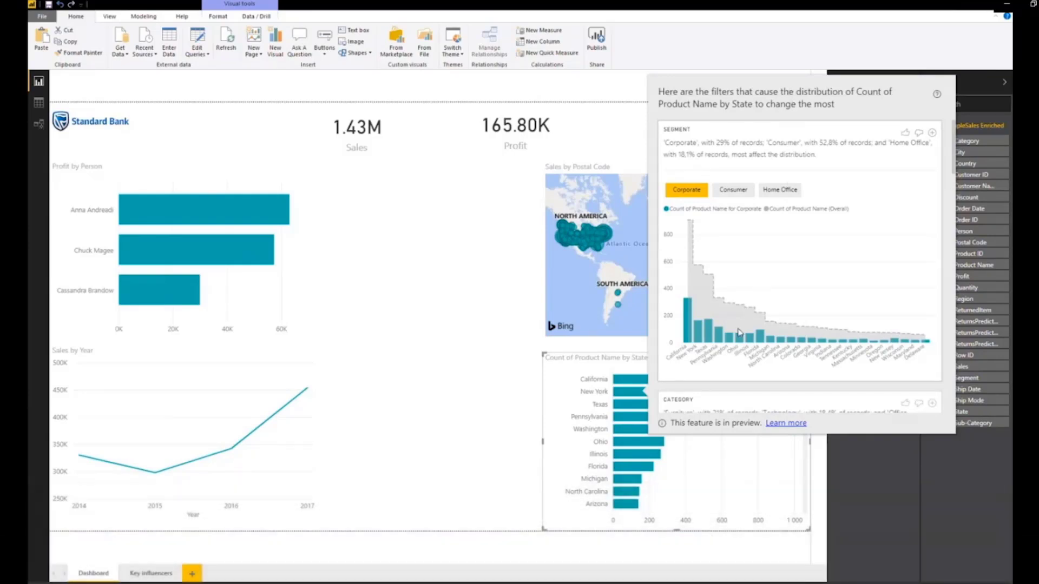
{"action": "left_click", "coordinate": [933, 134]}
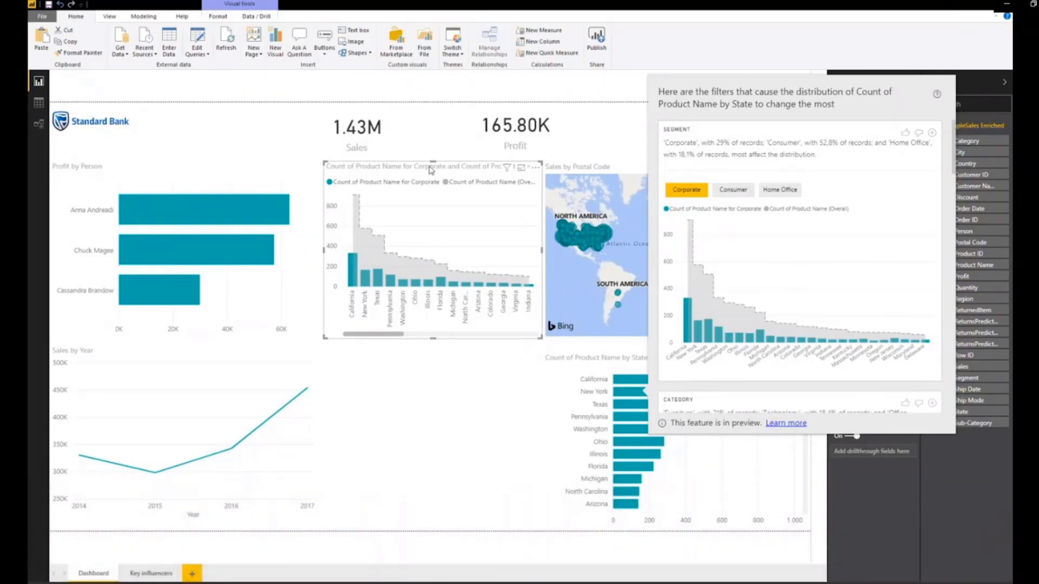
{"action": "left_click_drag", "start_coordinate": [430, 172], "coordinate": [435, 380]}
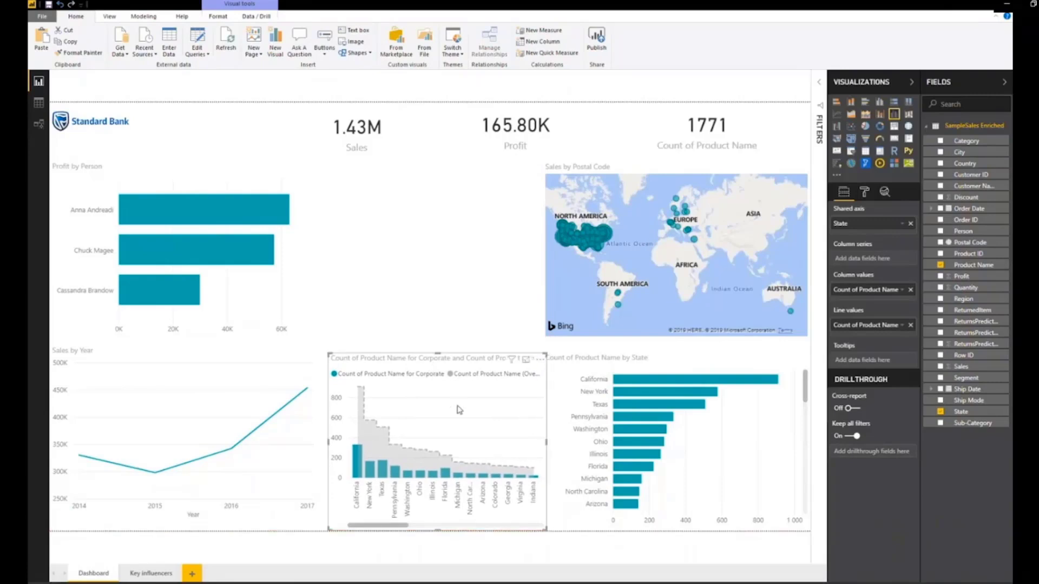
Step: Ask Analyze to explain the 2014–2015 decrease from the Sales by Year chart's 2015 point
{"action": "left_click", "coordinate": [407, 281]}
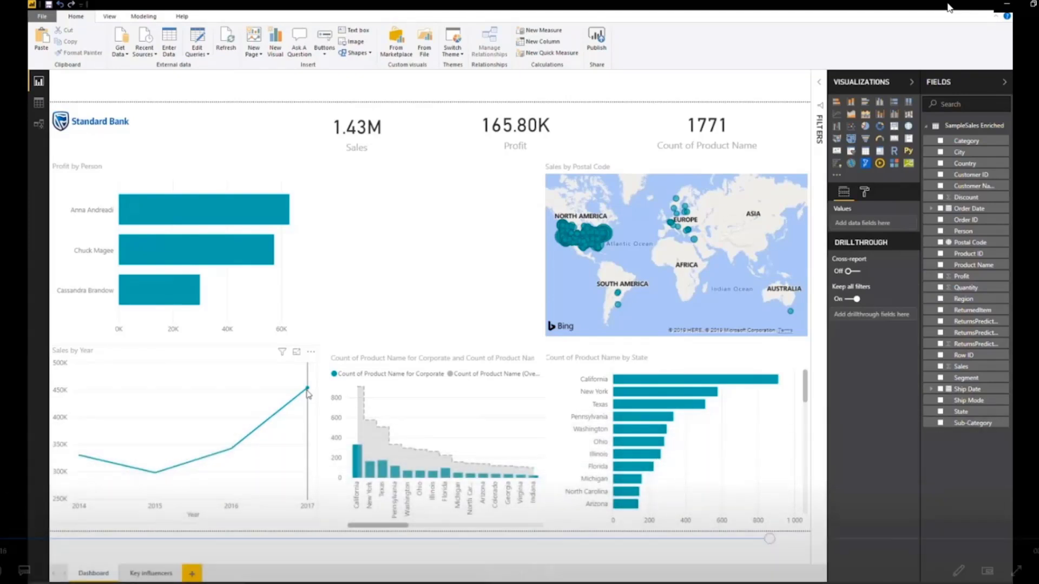
{"action": "mouse_move", "coordinate": [232, 449]}
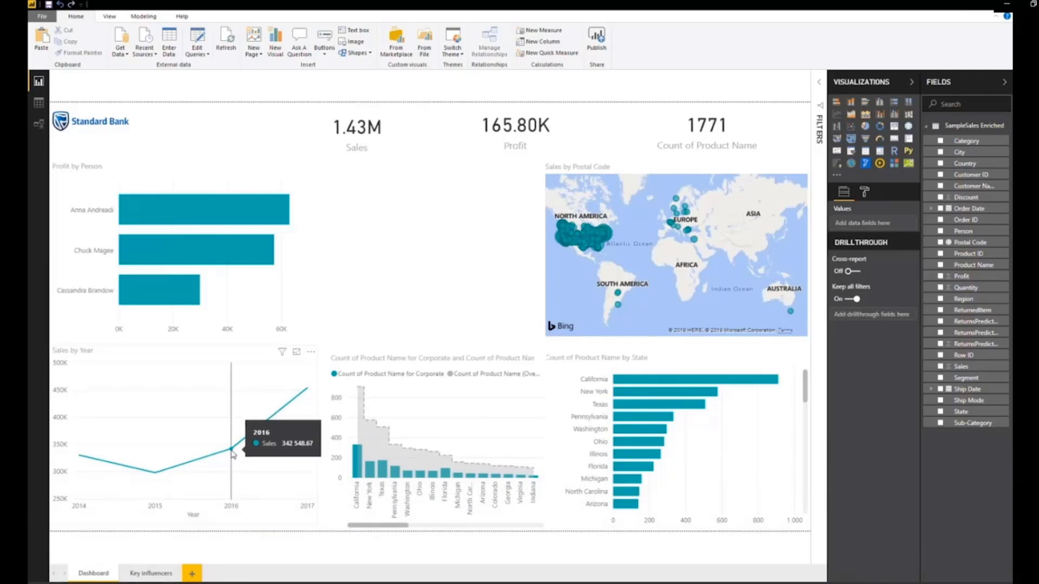
{"action": "right_click", "coordinate": [243, 451]}
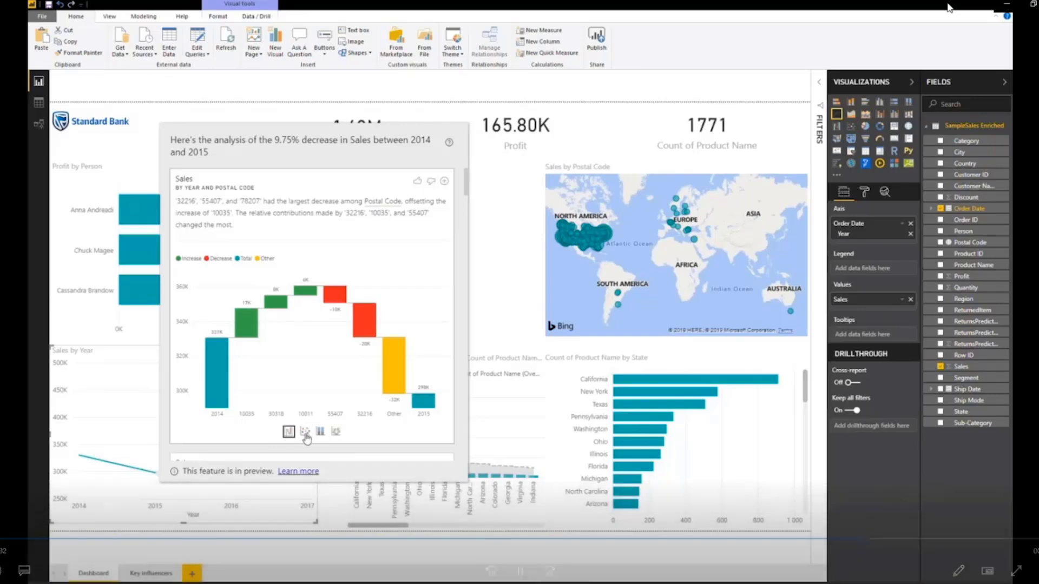
Step: Switch the explanation to waterfall and add the City waterfall
{"action": "left_click", "coordinate": [336, 433]}
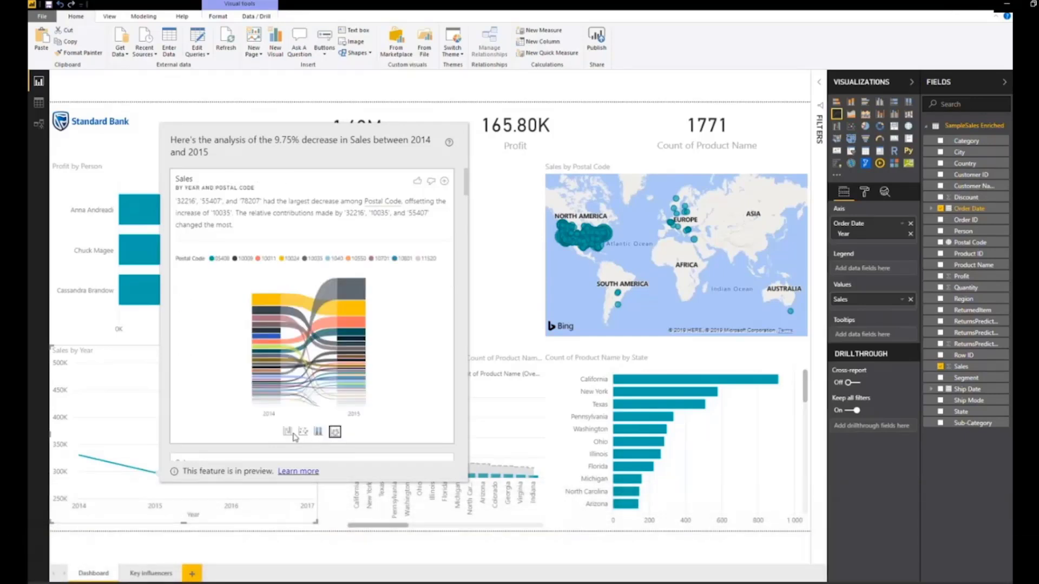
{"action": "left_click", "coordinate": [287, 433]}
{"action": "scroll", "coordinate": [366, 381], "scroll_direction": "down", "scroll_amount": 3}
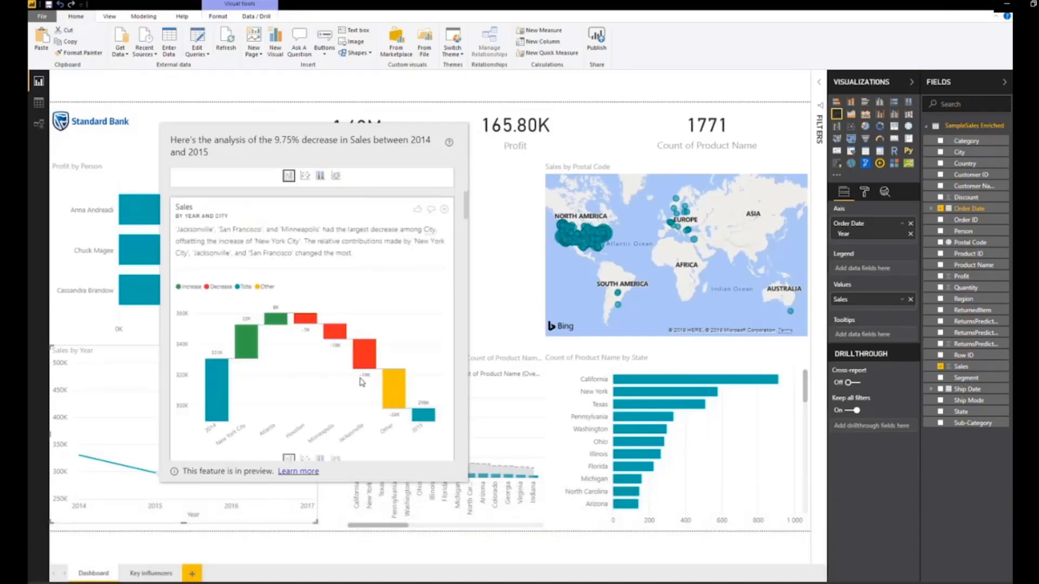
{"action": "left_click", "coordinate": [444, 208]}
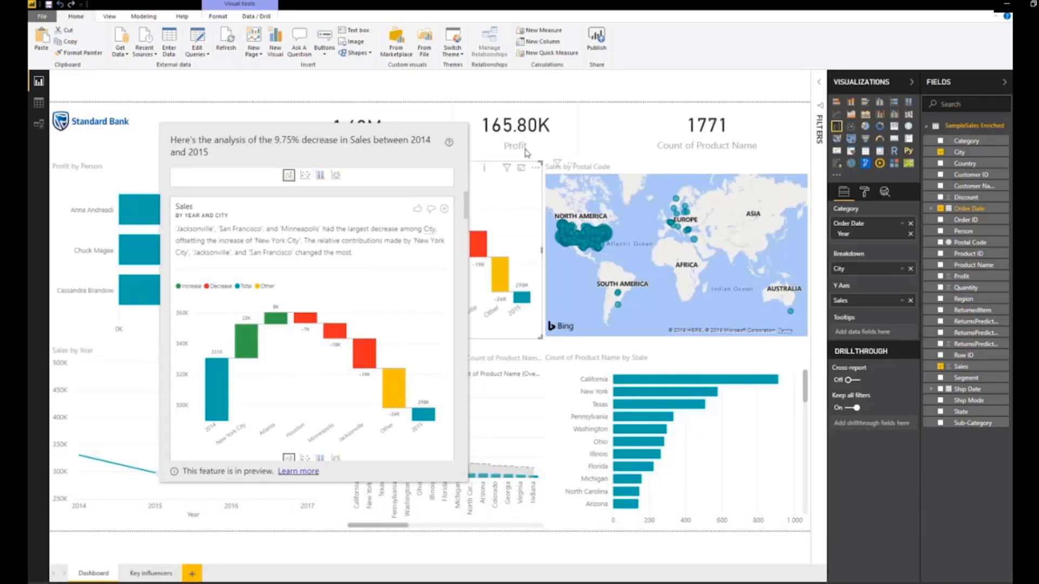
{"action": "left_click", "coordinate": [621, 142]}
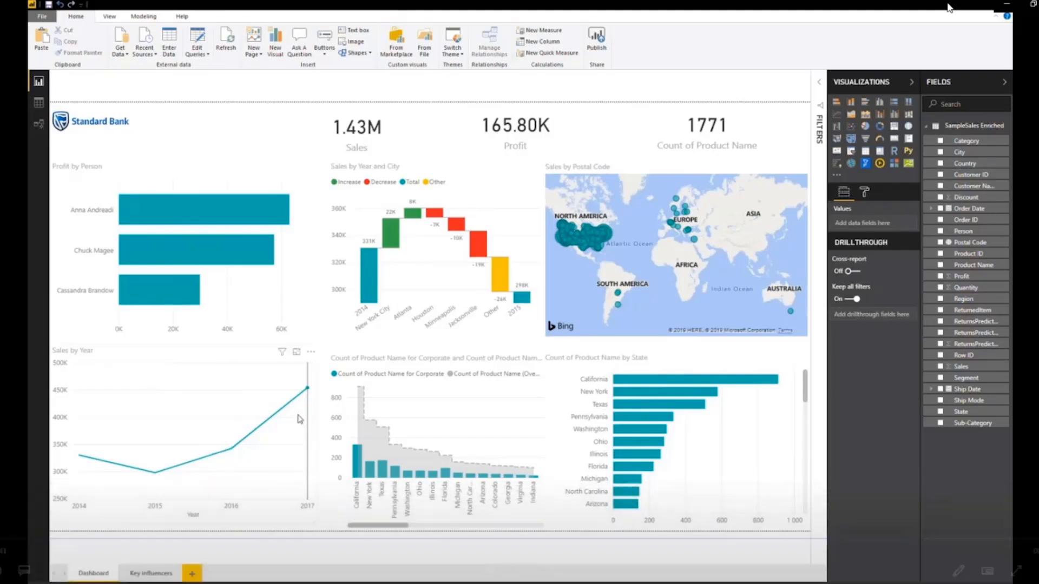
Step: On the Key influencers page, add a Key influencers visual analyzing ReturnedItem, explained by Order Date month
{"action": "left_click", "coordinate": [144, 574]}
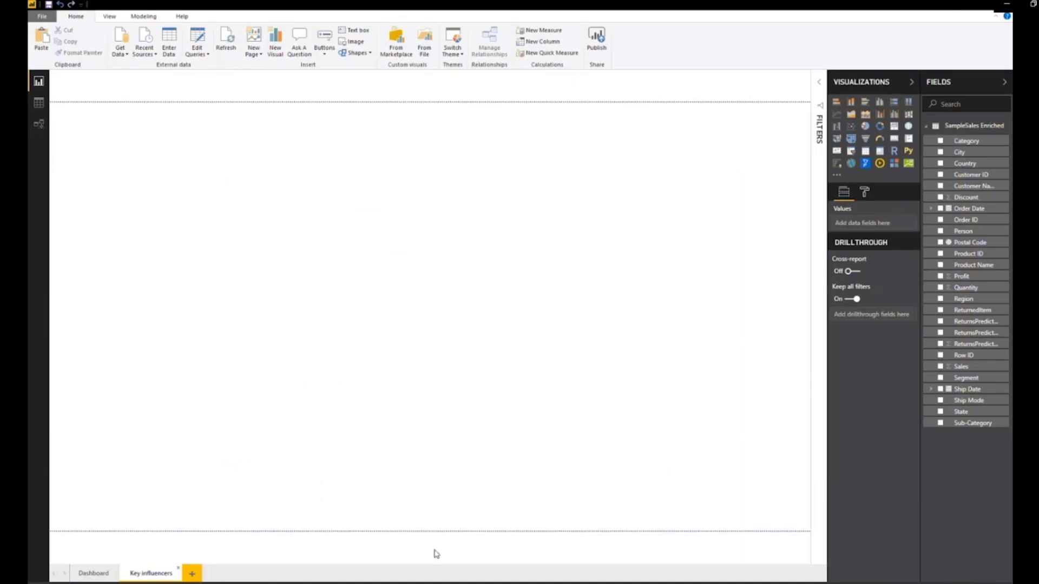
{"action": "left_click", "coordinate": [837, 163]}
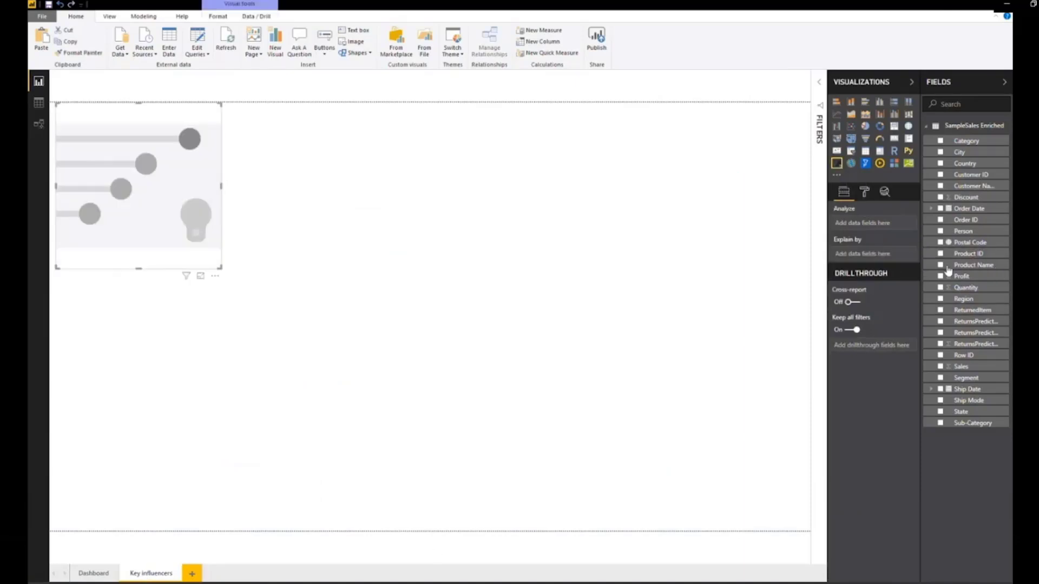
{"action": "left_click_drag", "start_coordinate": [978, 312], "coordinate": [893, 223]}
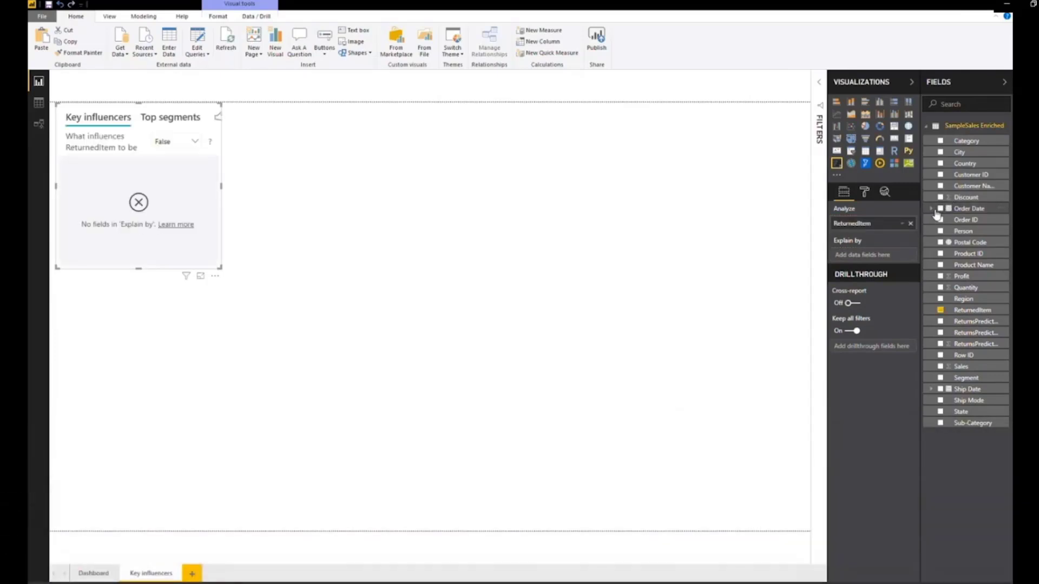
{"action": "left_click", "coordinate": [933, 209]}
{"action": "left_click", "coordinate": [937, 220]}
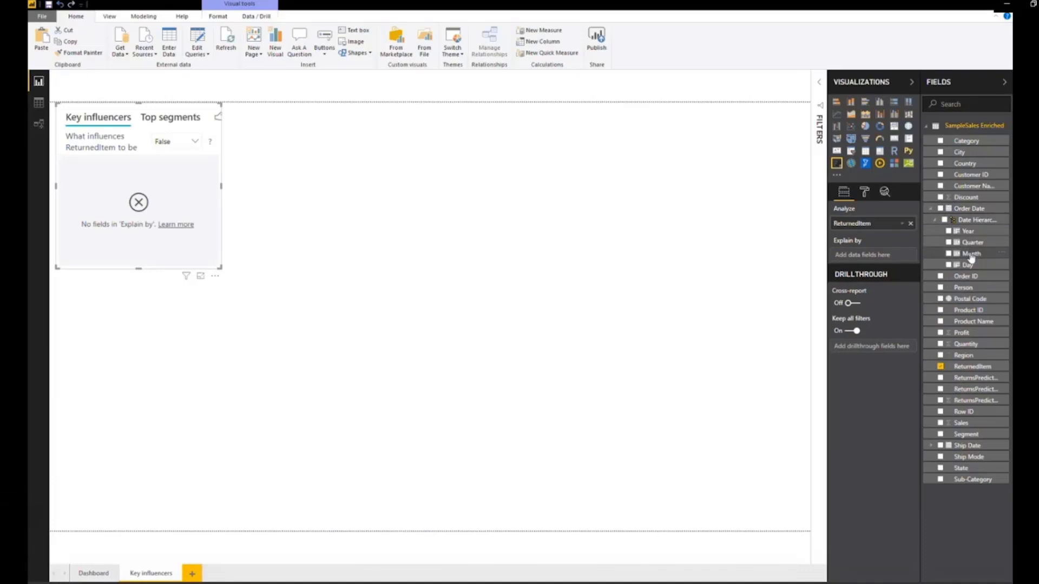
{"action": "left_click_drag", "start_coordinate": [971, 256], "coordinate": [901, 255]}
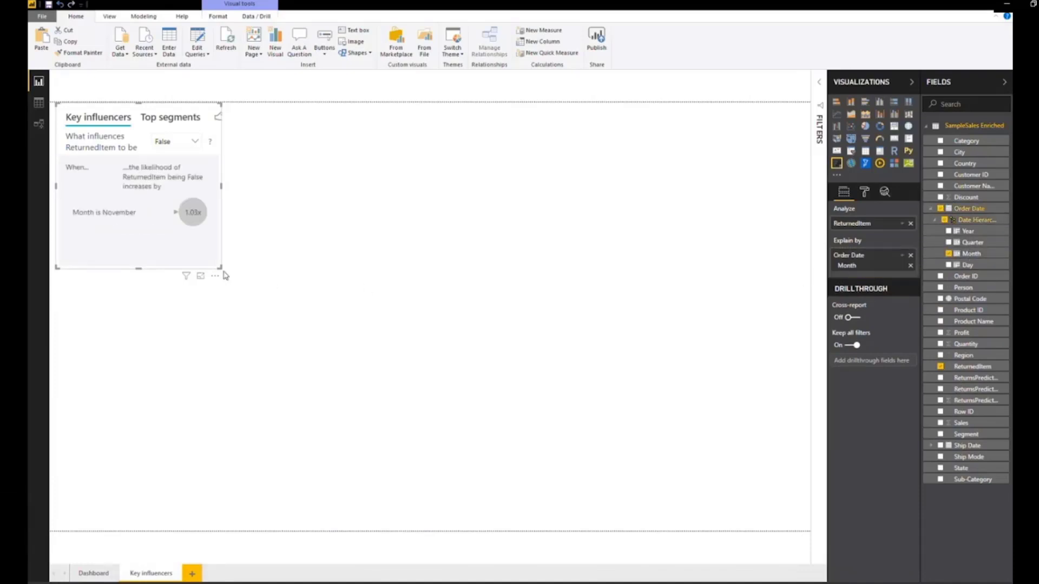
Step: Enlarge the visual to fill the page, analyze ReturnedItem True, and view Top segments' Segment 3
{"action": "left_click_drag", "start_coordinate": [220, 268], "coordinate": [809, 530]}
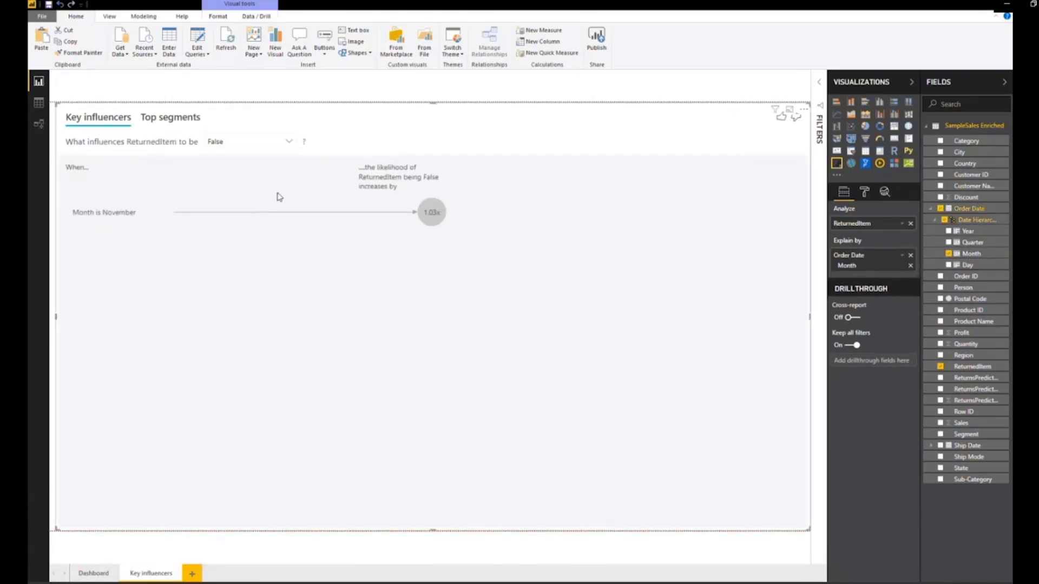
{"action": "left_click", "coordinate": [288, 142]}
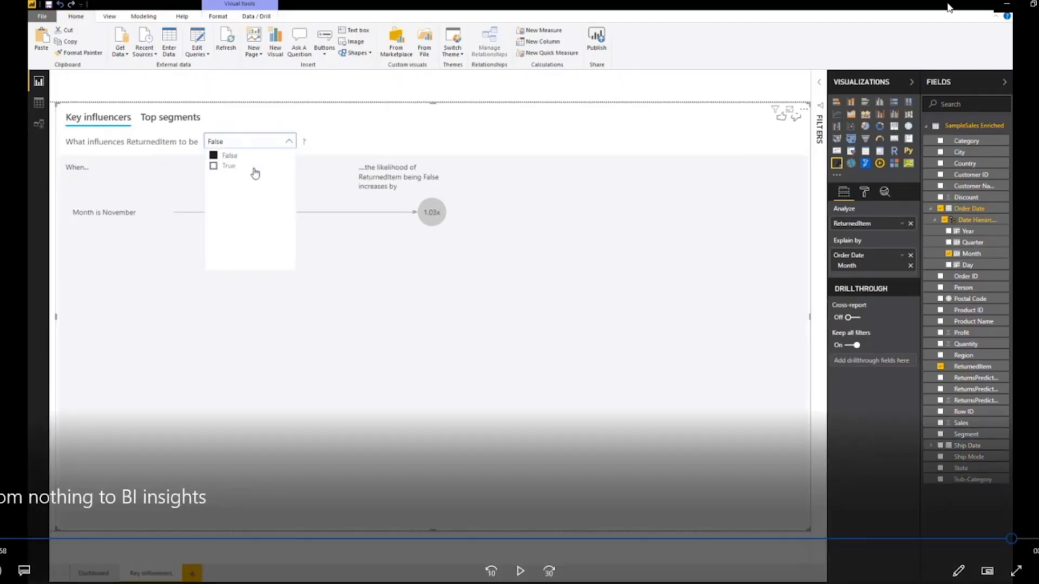
{"action": "left_click", "coordinate": [254, 167]}
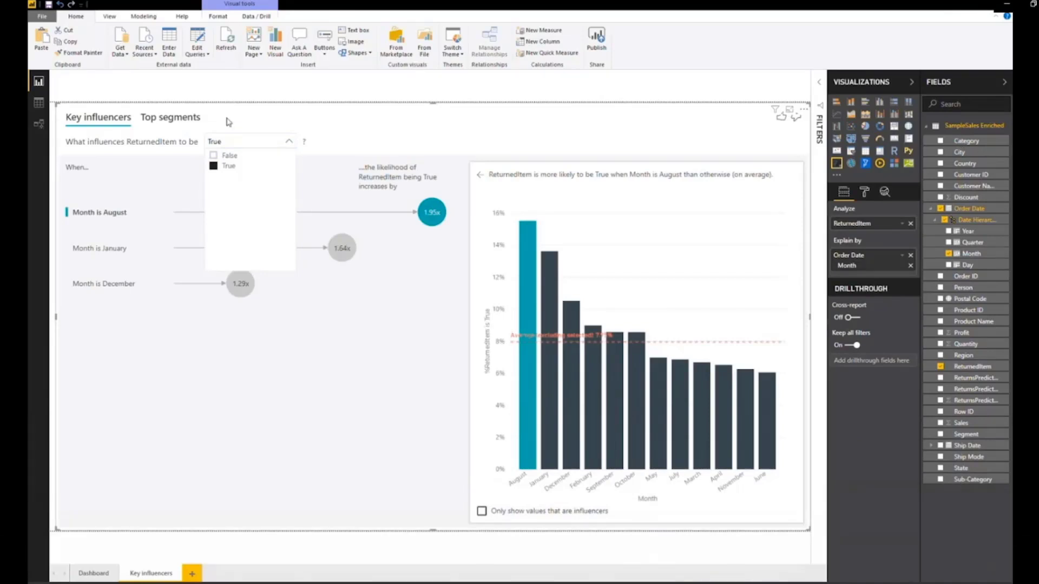
{"action": "left_click", "coordinate": [168, 120]}
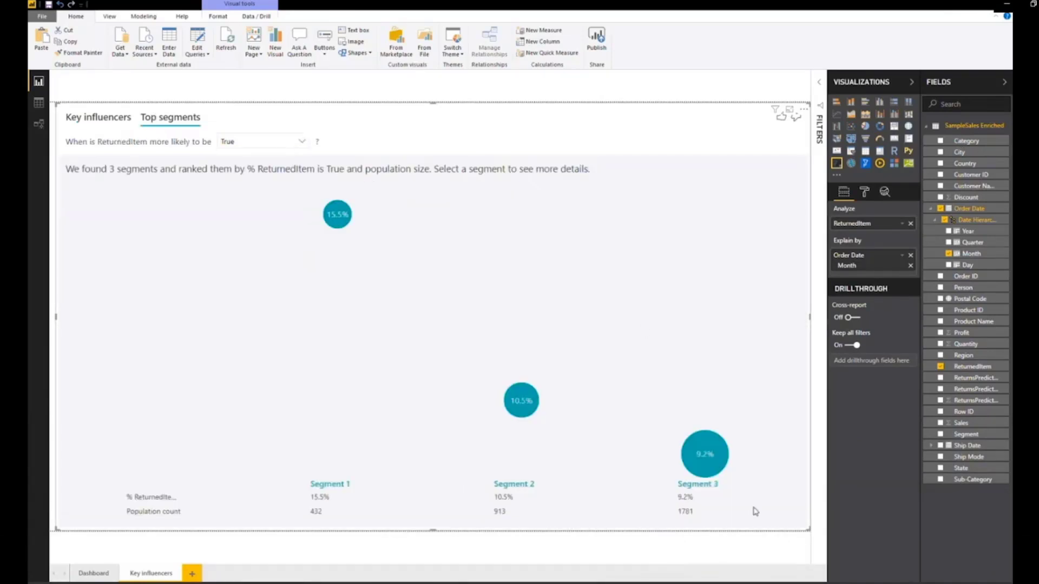
{"action": "left_click", "coordinate": [722, 461]}
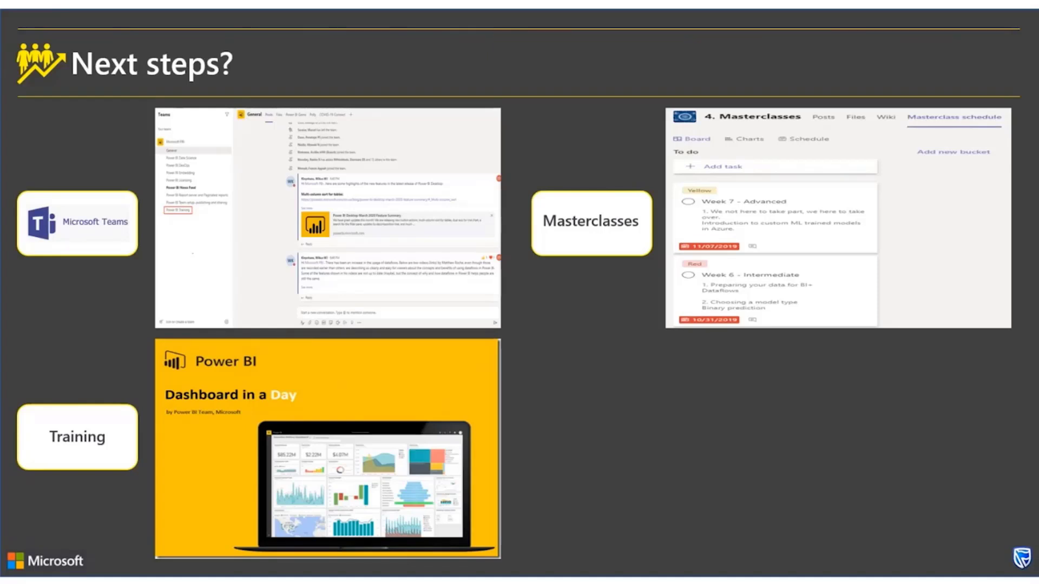
Step: Advance from the Next steps? slide to the To be continued... slide
{"action": "key", "text": "Right"}
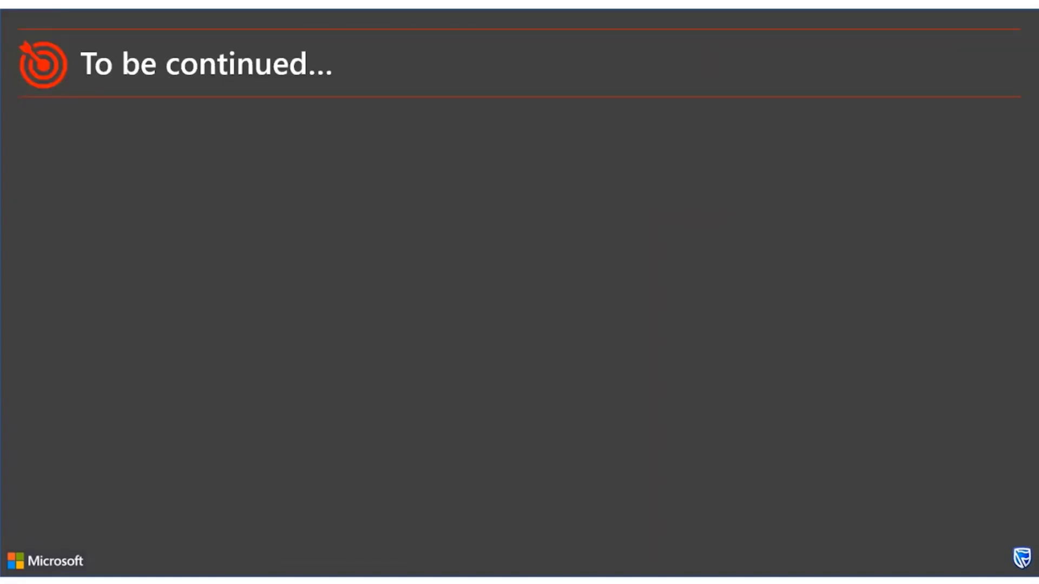